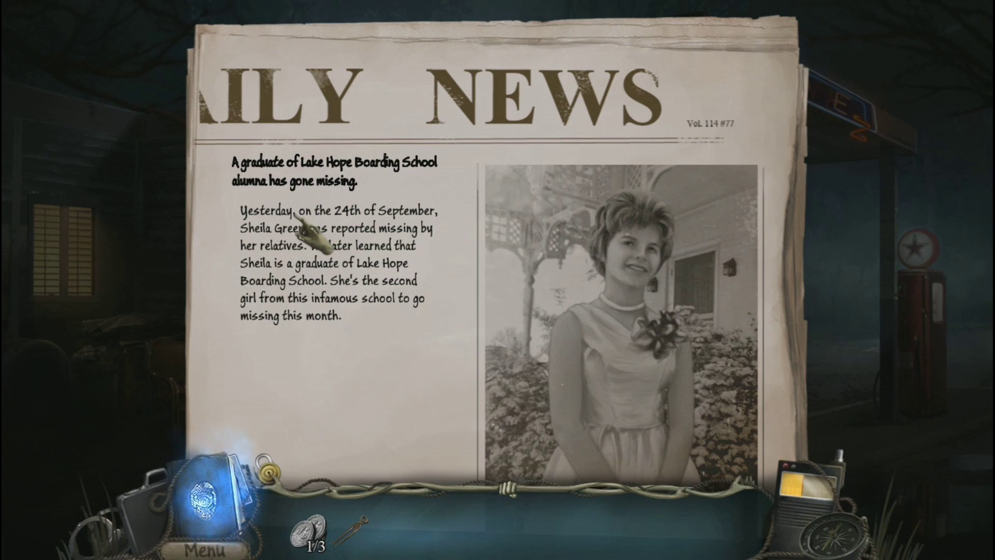
Put away the newspaper and use the nippers on the chained padlock of the gas station cabinet.
left_click(420, 209)
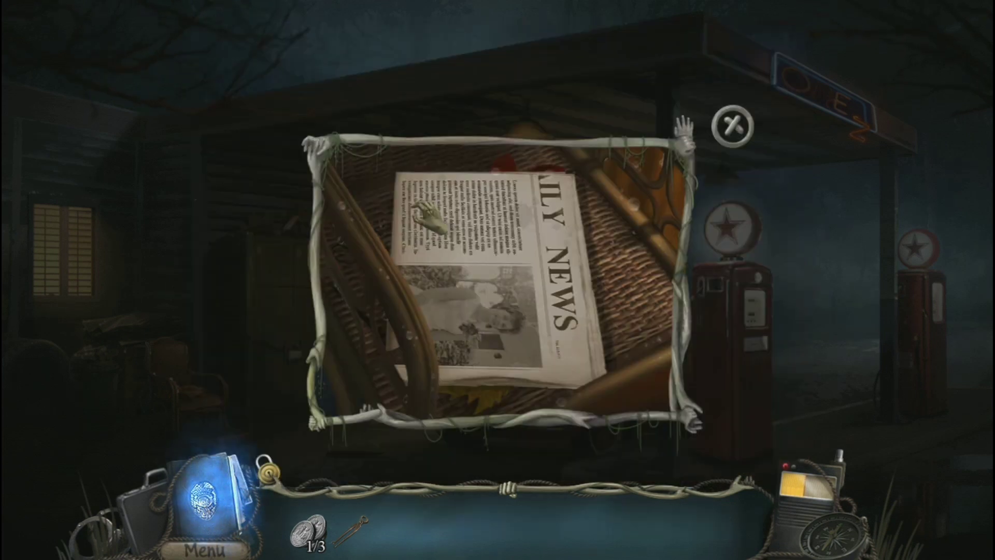
left_click(732, 126)
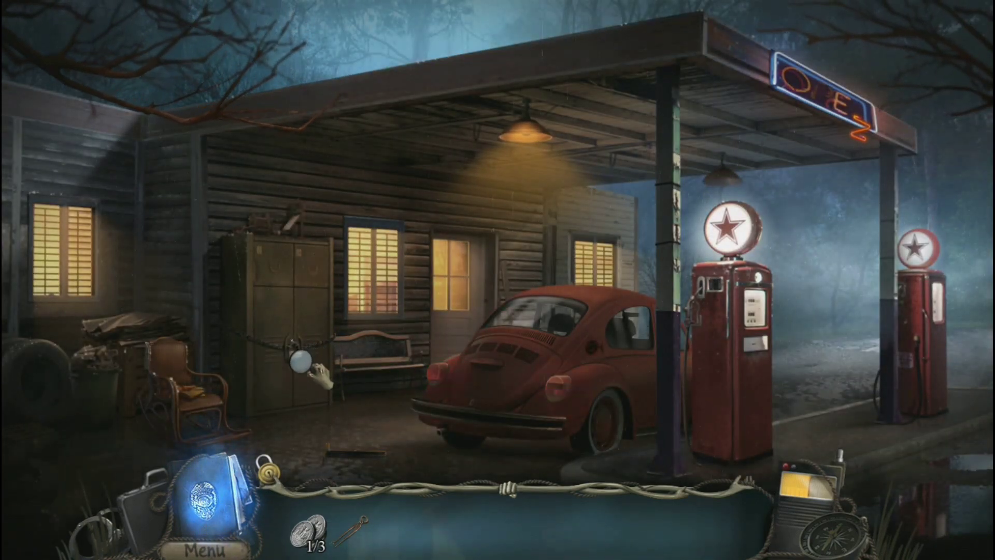
left_click(298, 354)
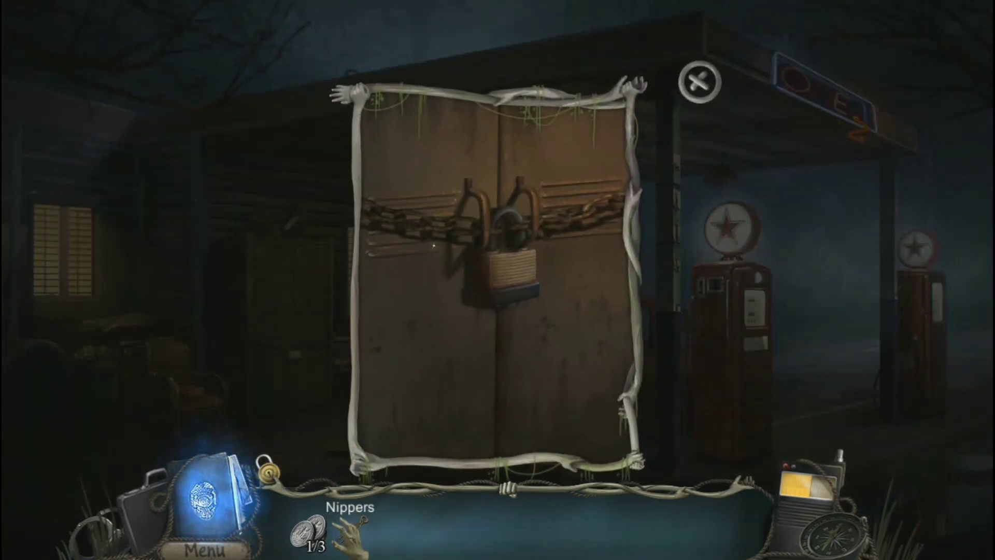
left_click(350, 524)
left_click(443, 243)
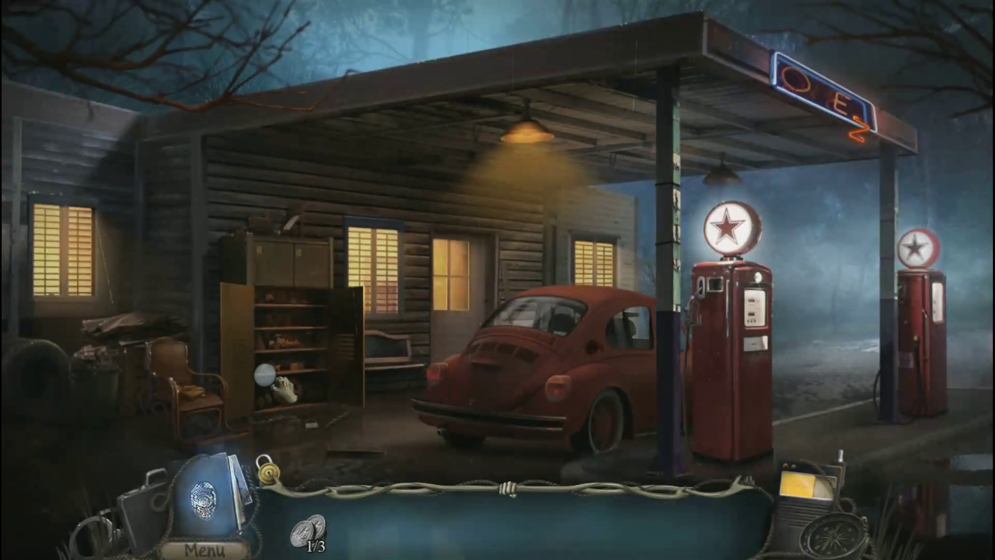
Search the opened cabinet's shelves and collect the coin from the purse and the tool on the upper shelf.
left_click(277, 383)
left_click(450, 306)
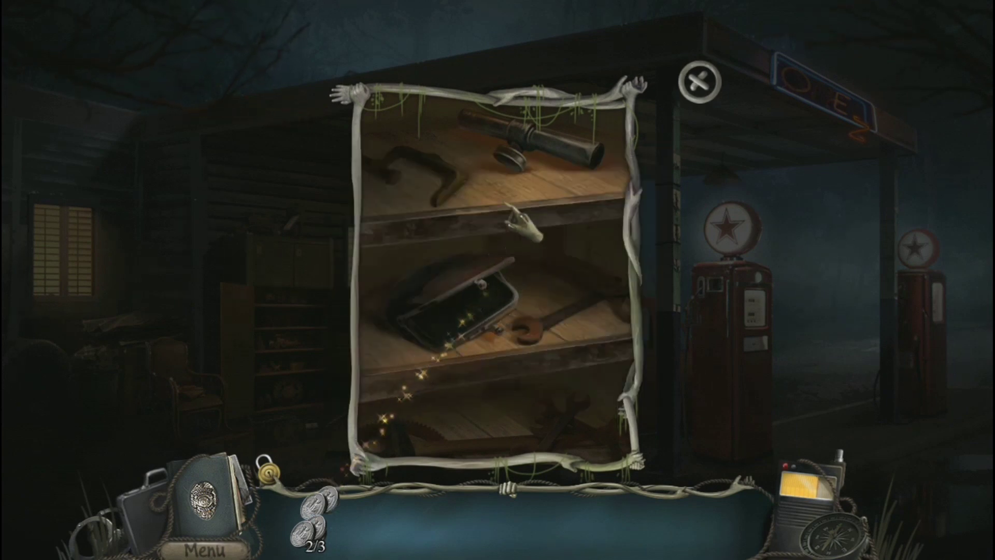
left_click(518, 212)
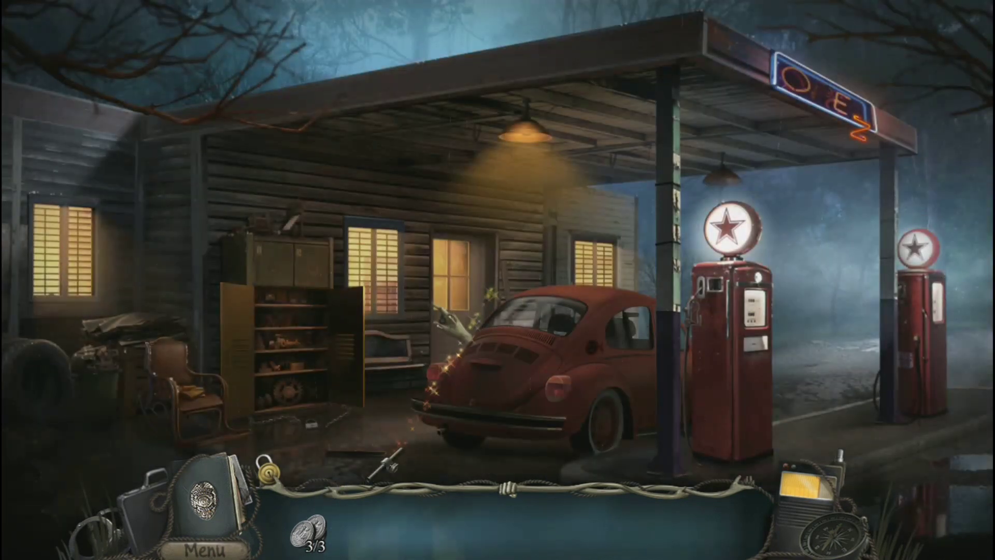
left_click(357, 521)
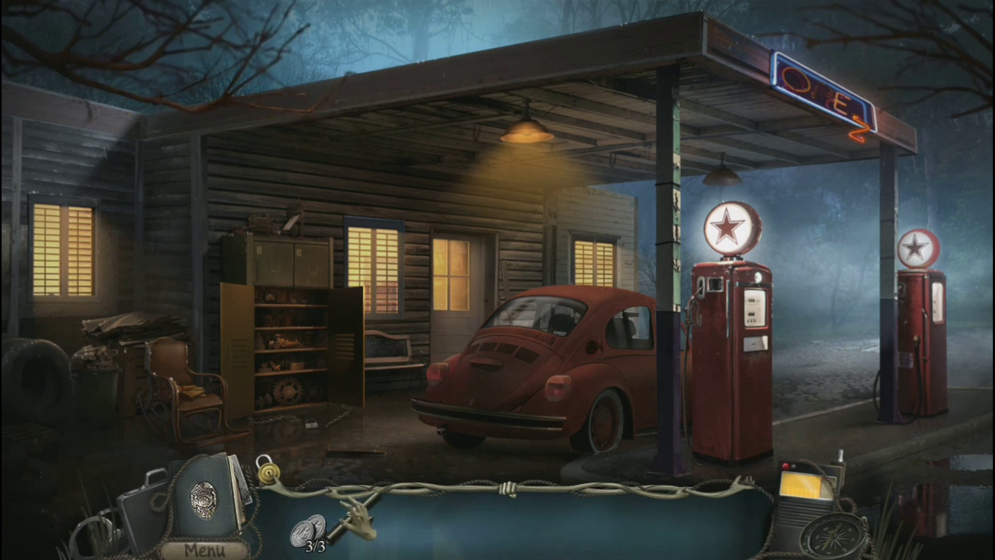
Try the collected tool around the red car and pick up the bar lying on the ground in front of the cabinet.
left_click(456, 326)
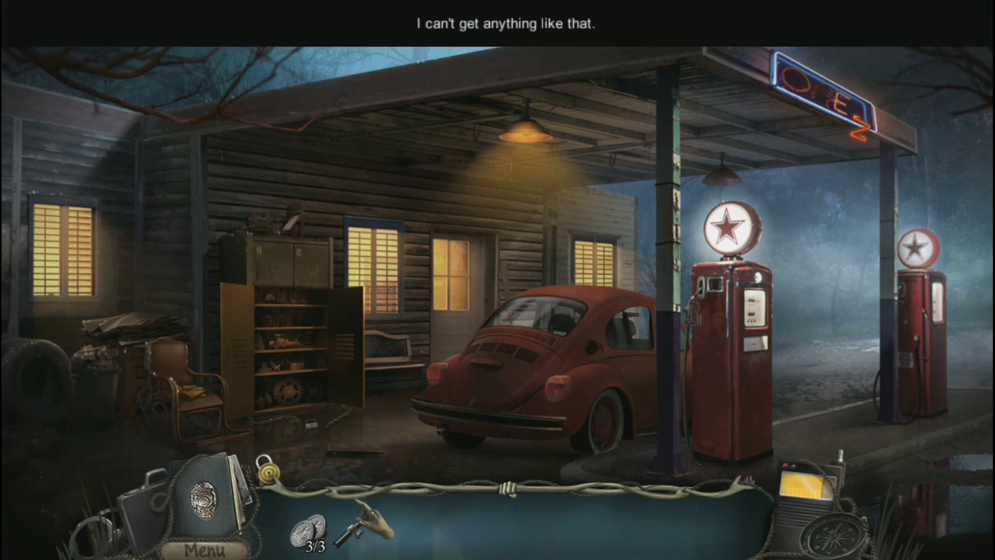
left_click(344, 523)
left_click(311, 412)
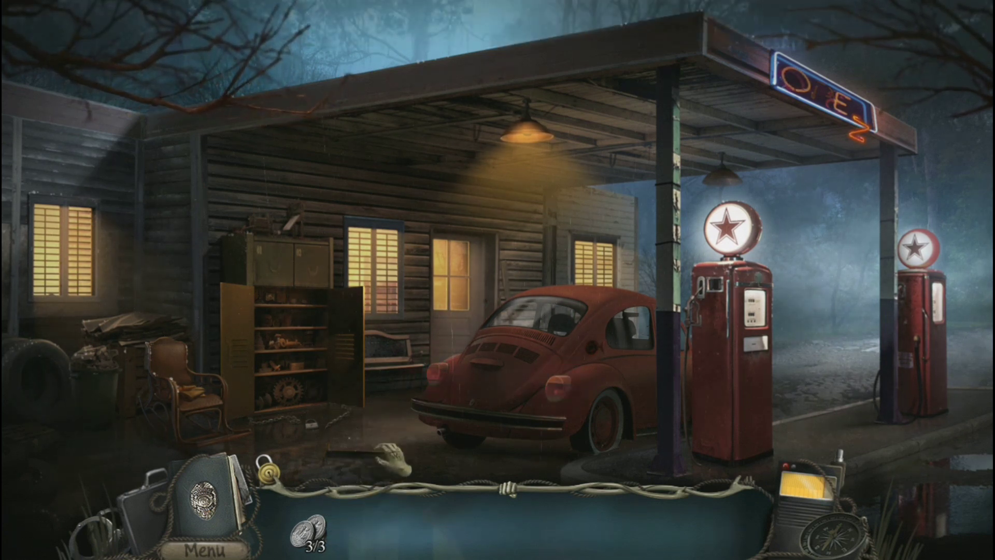
left_click(495, 319)
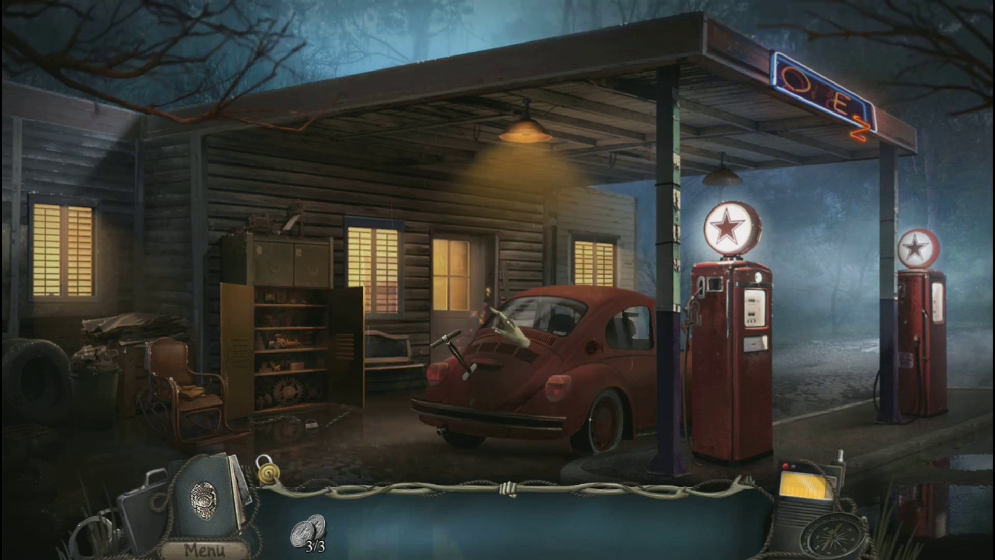
left_click(357, 520)
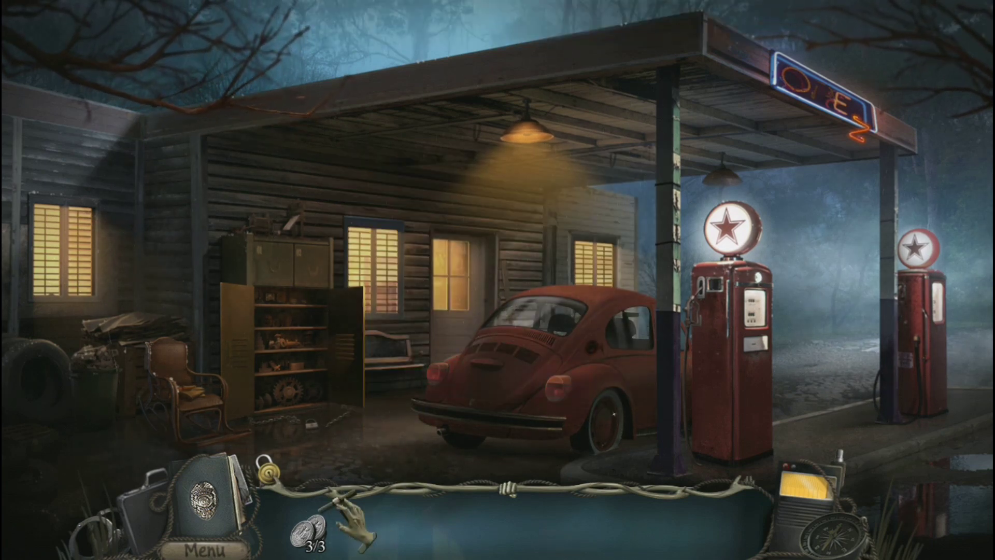
left_click(587, 449)
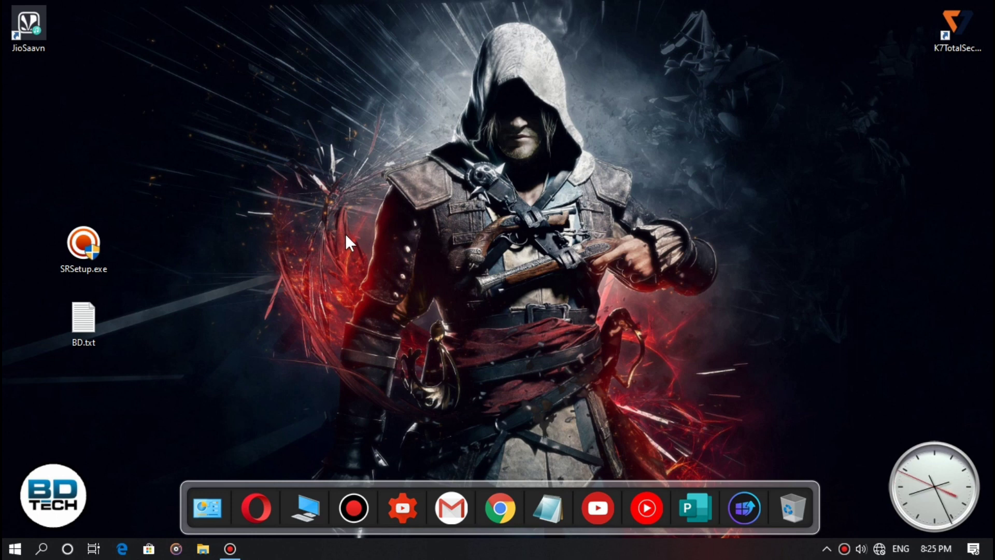
left_click_drag(80, 250, 123, 169)
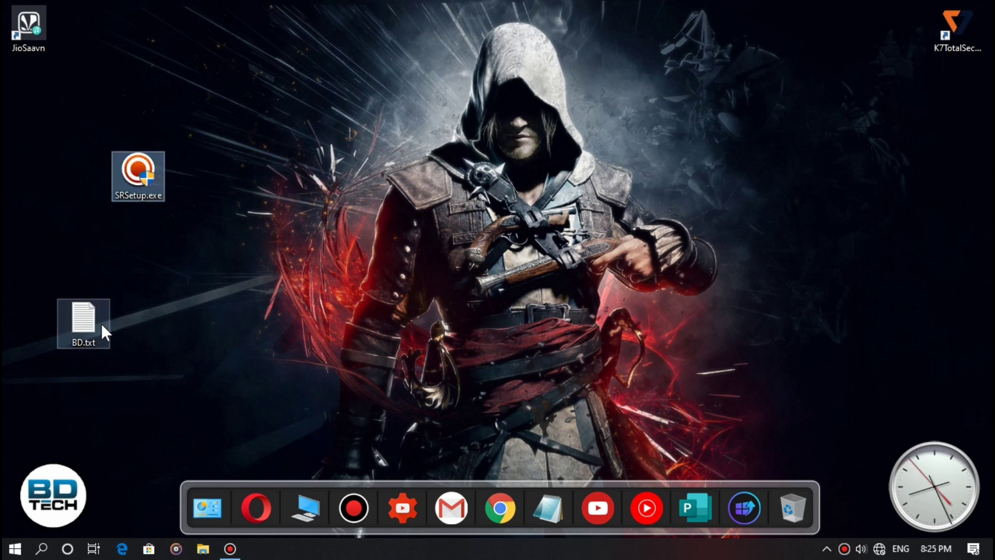
mouse_move(99, 324)
left_mouse_down()
mouse_move(129, 315)
mouse_move(104, 315)
left_mouse_up()
left_click_drag(152, 177, 98, 267)
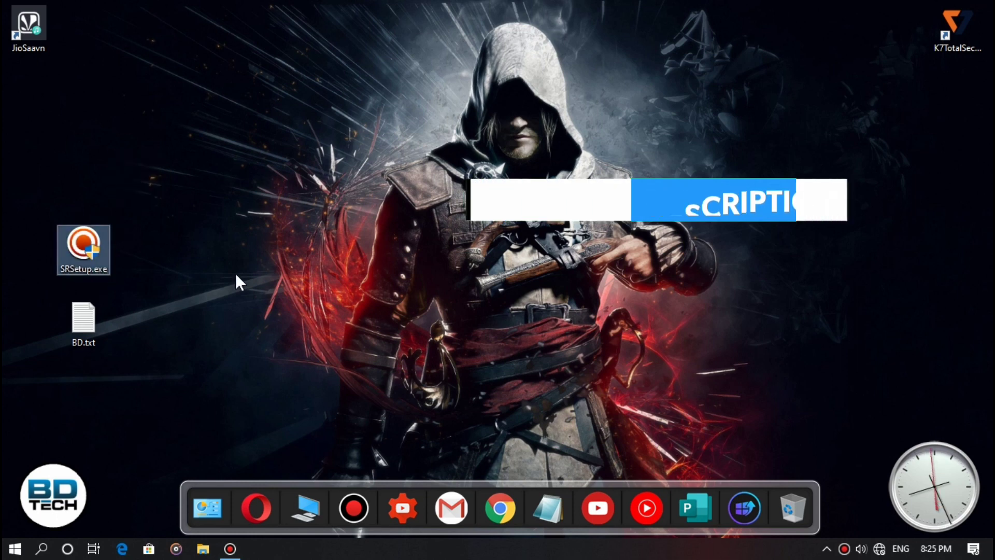
right_click(207, 130)
left_click(215, 175)
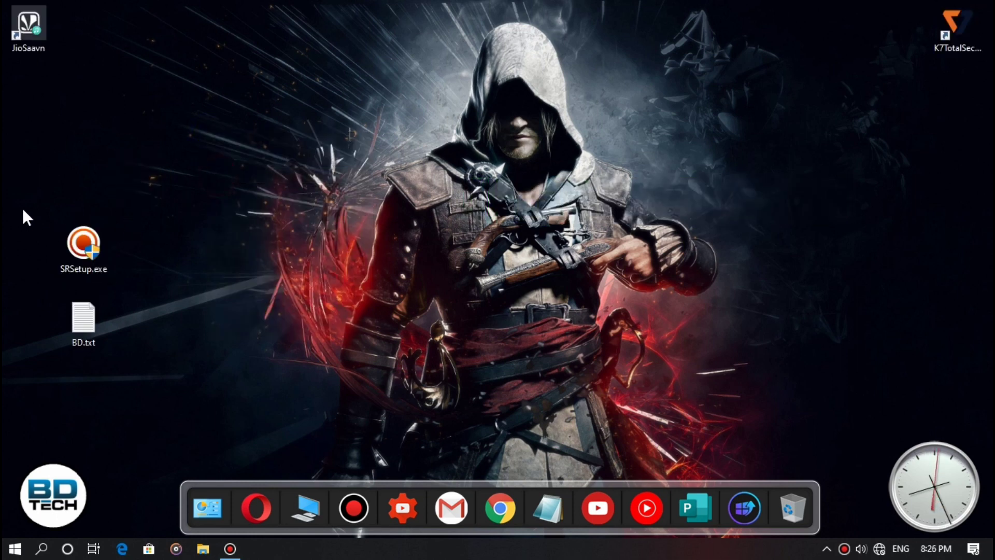
left_click_drag(22, 207, 112, 362)
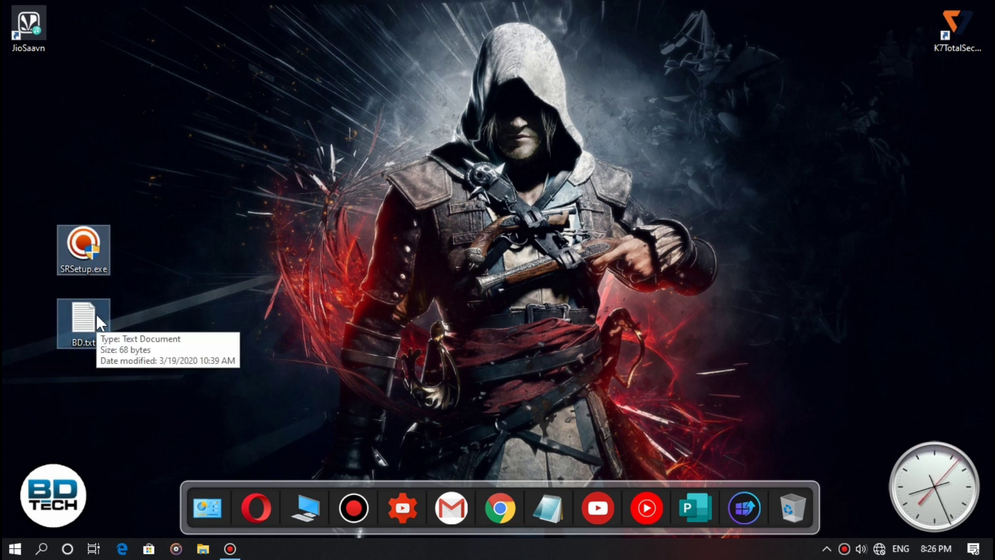
right_click(382, 132)
left_click(407, 175)
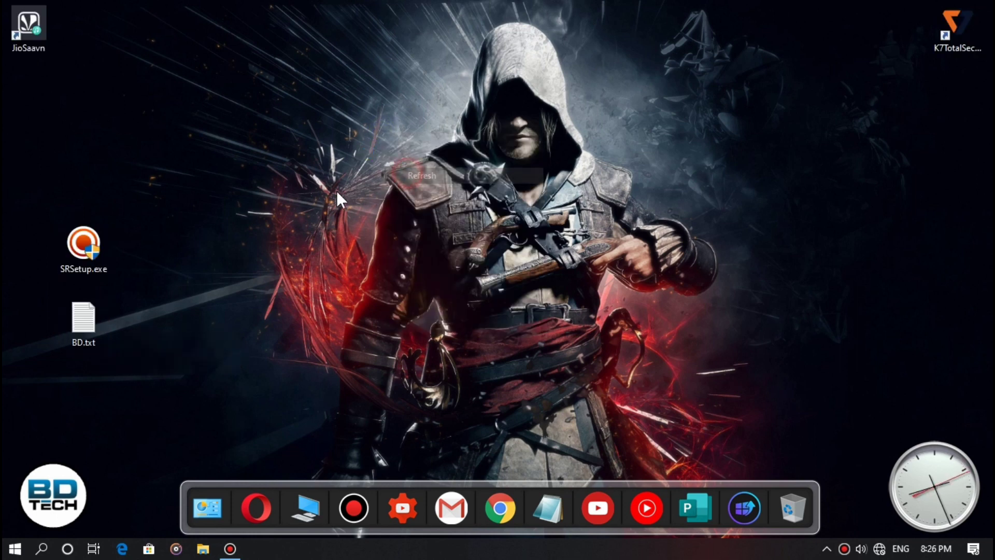
Run SRSetup.exe from the desktop and accept the End-User License Agreement in the setup wizard.
left_click_drag(96, 254, 147, 187)
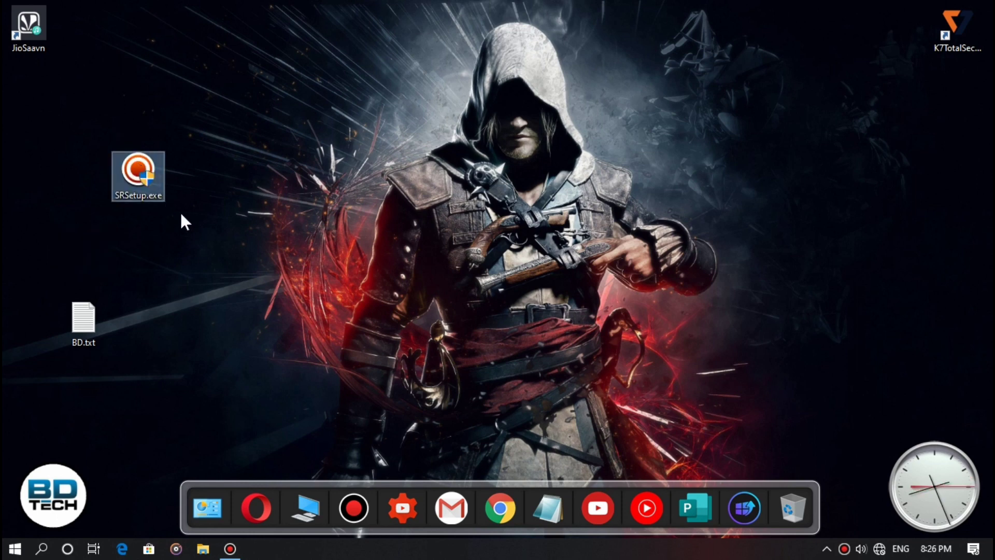
double_click(135, 176)
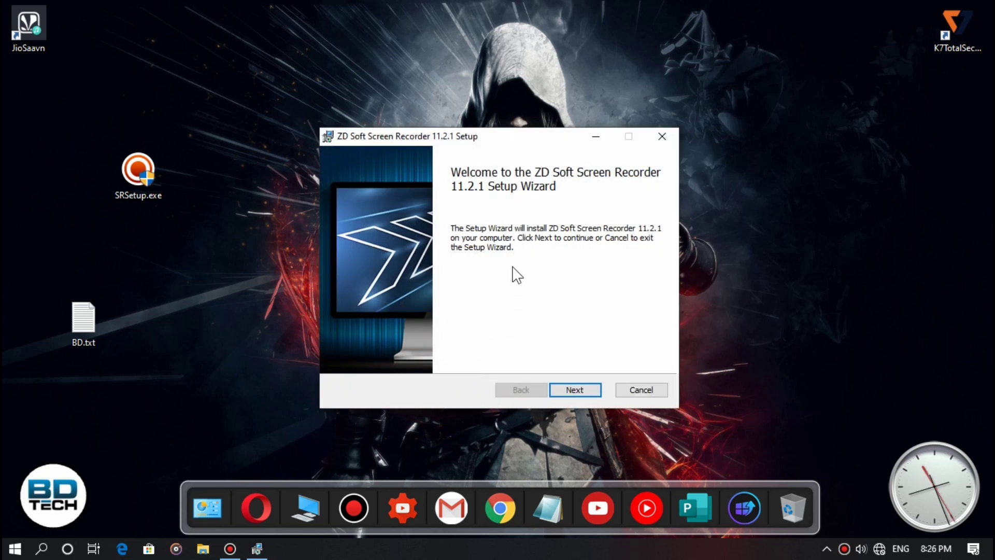
left_click(574, 391)
left_click(345, 359)
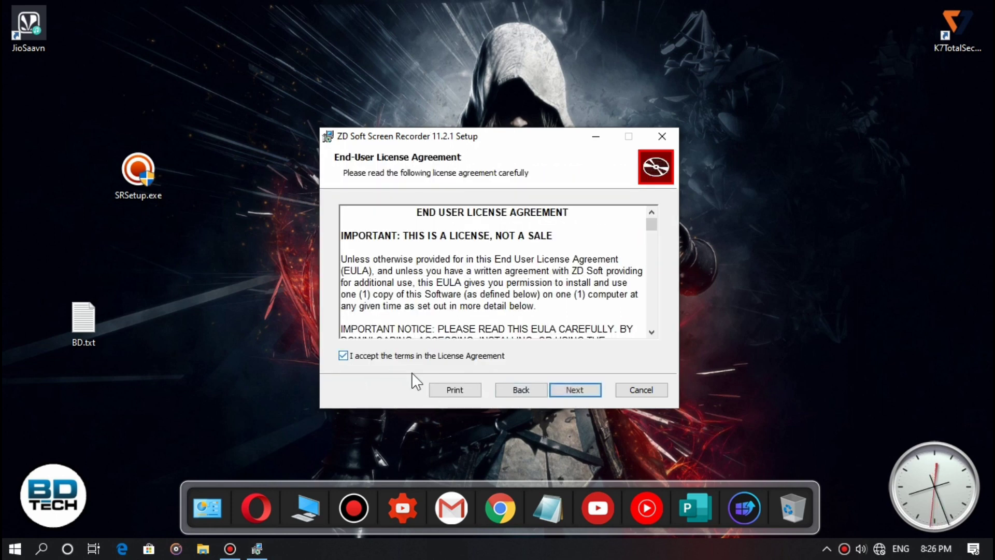
Install ZD Soft Screen Recorder 11.2.1 to the default destination folder and finish the setup wizard.
left_click(570, 390)
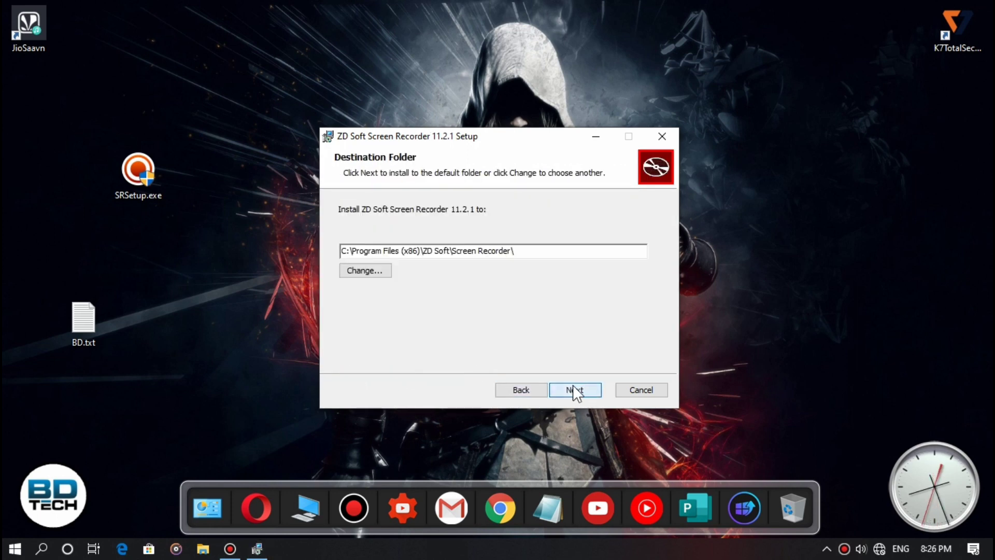
left_click(574, 386)
left_click(578, 386)
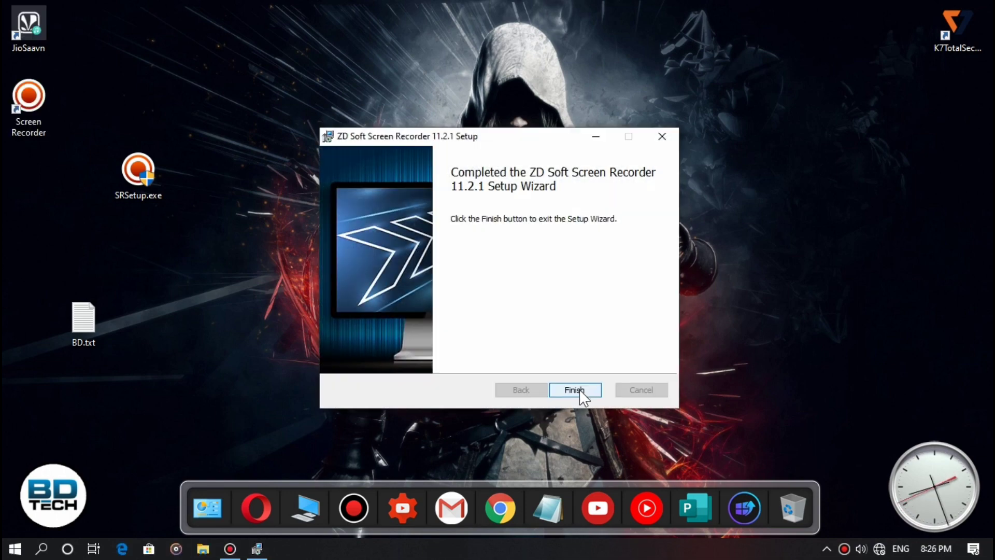
left_click(579, 388)
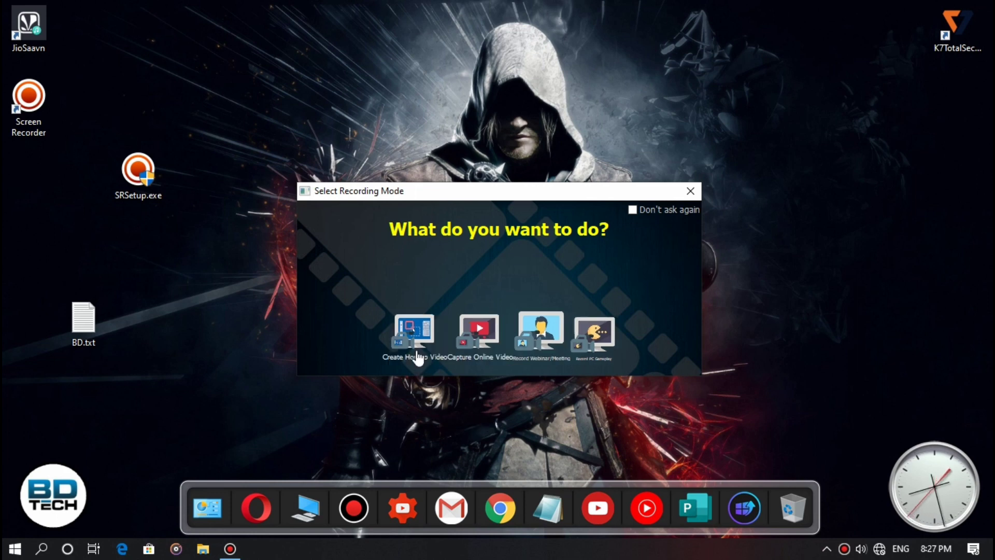
Choose the how-to video recording mode and select the whole 1366 × 768 screen as the recording region.
left_click(391, 312)
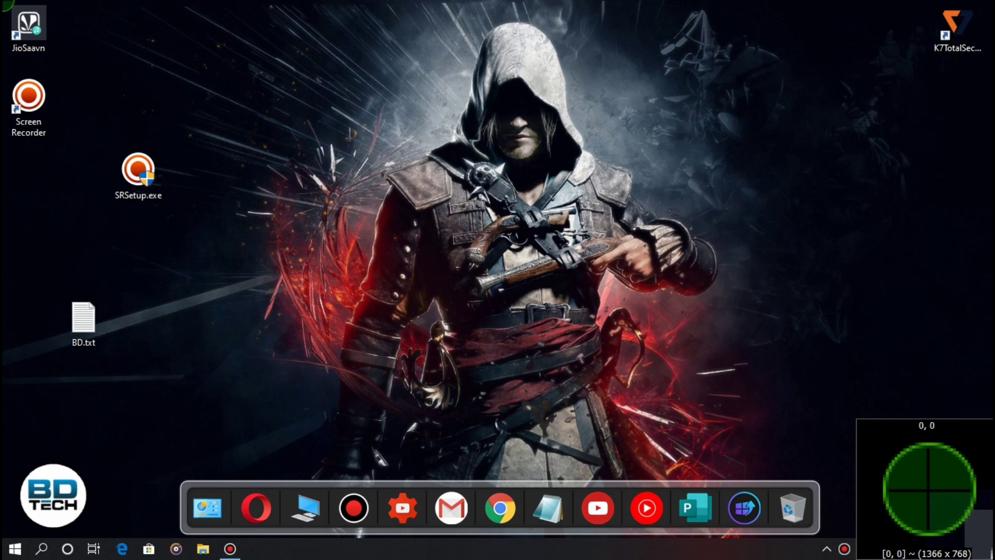
left_click_drag(1, 1, 994, 558)
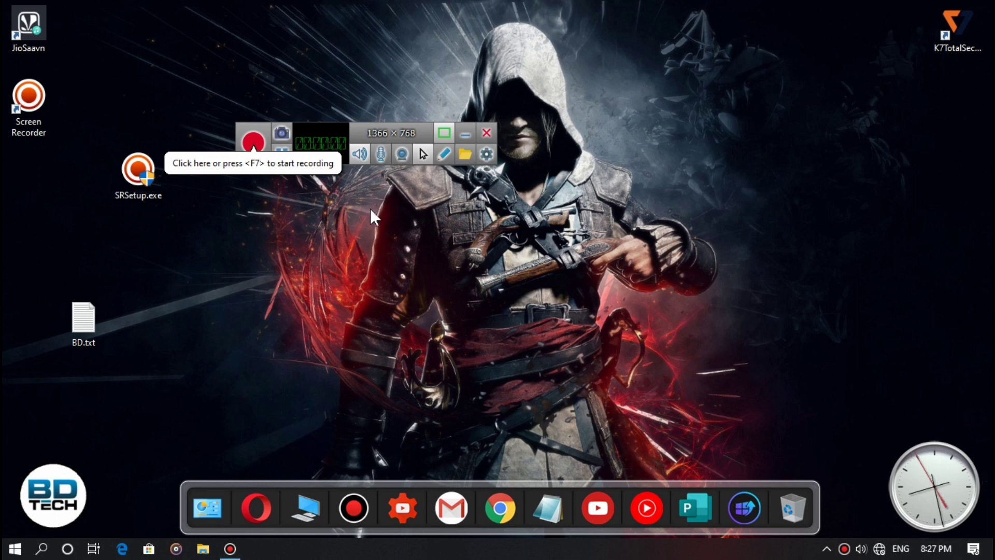
left_click_drag(341, 138, 383, 161)
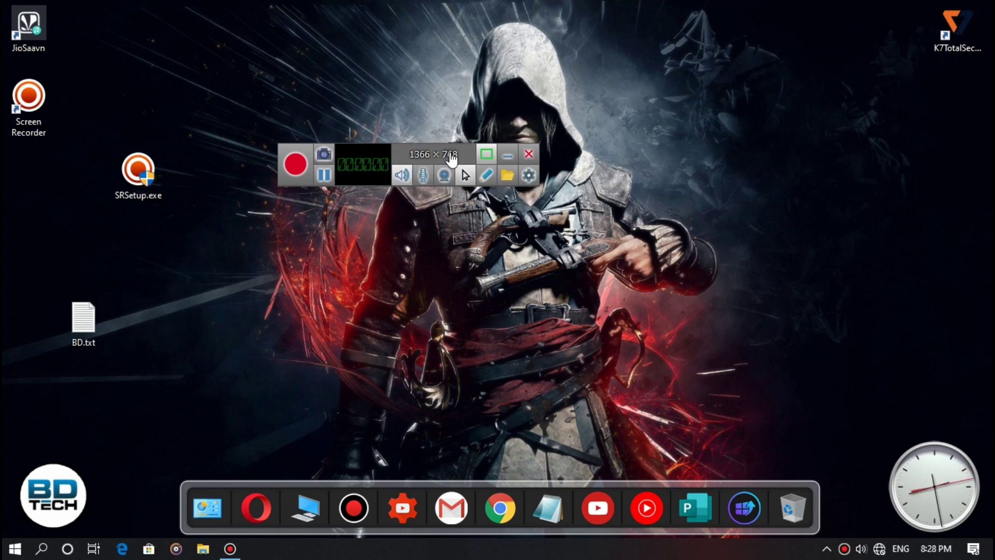
left_click(462, 170)
left_click_drag(0, 0, 994, 559)
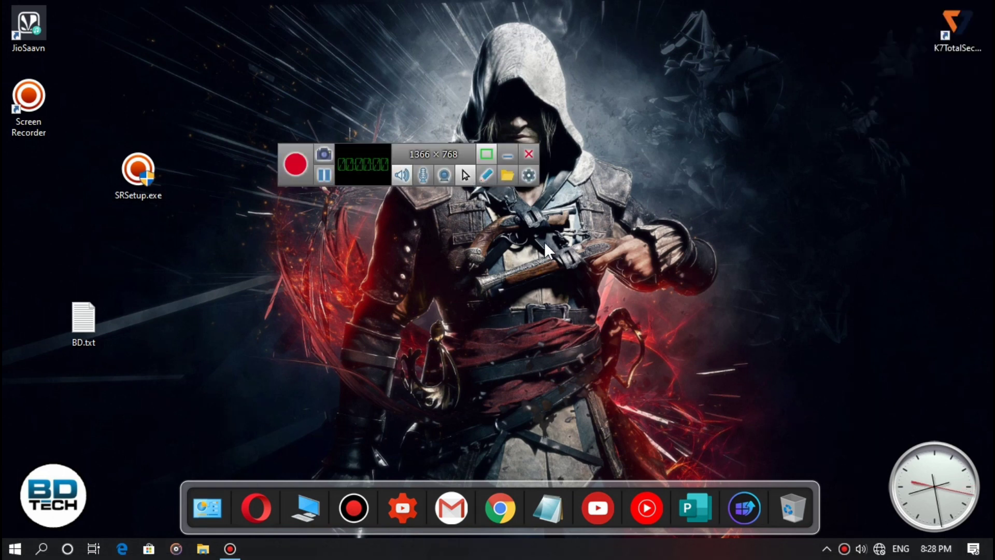
Open the recorder's general settings and look into the folder where recorded videos are saved.
left_click(528, 176)
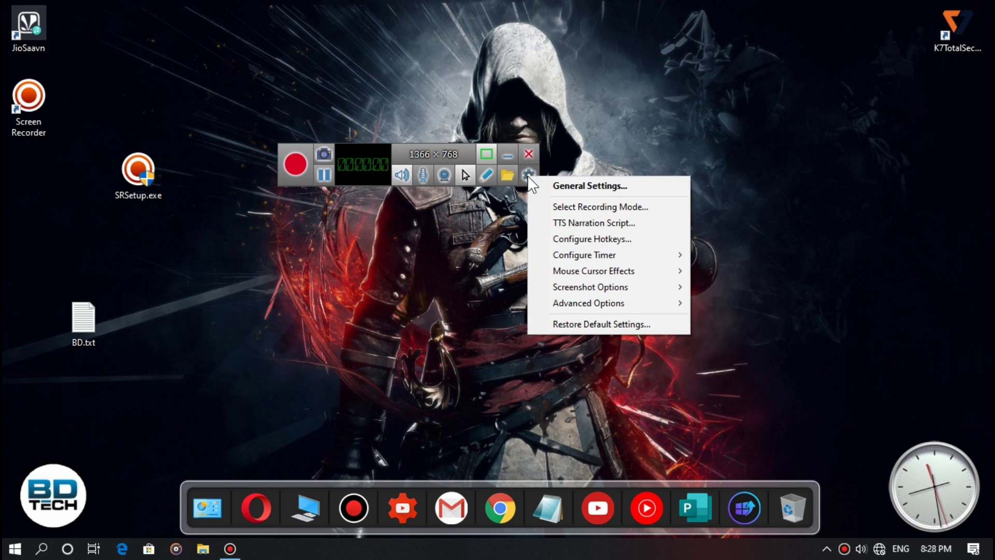
left_click(571, 187)
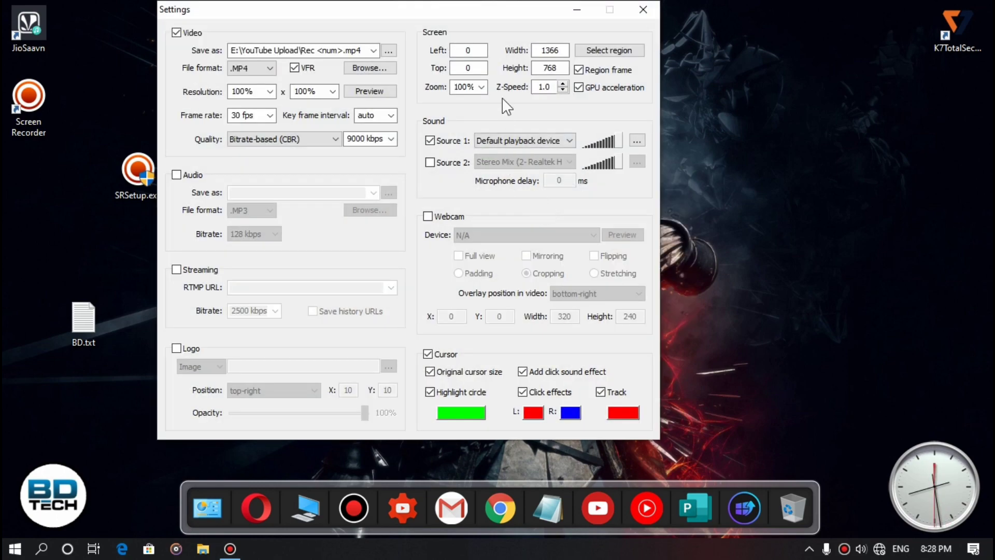
left_click_drag(494, 19, 580, 41)
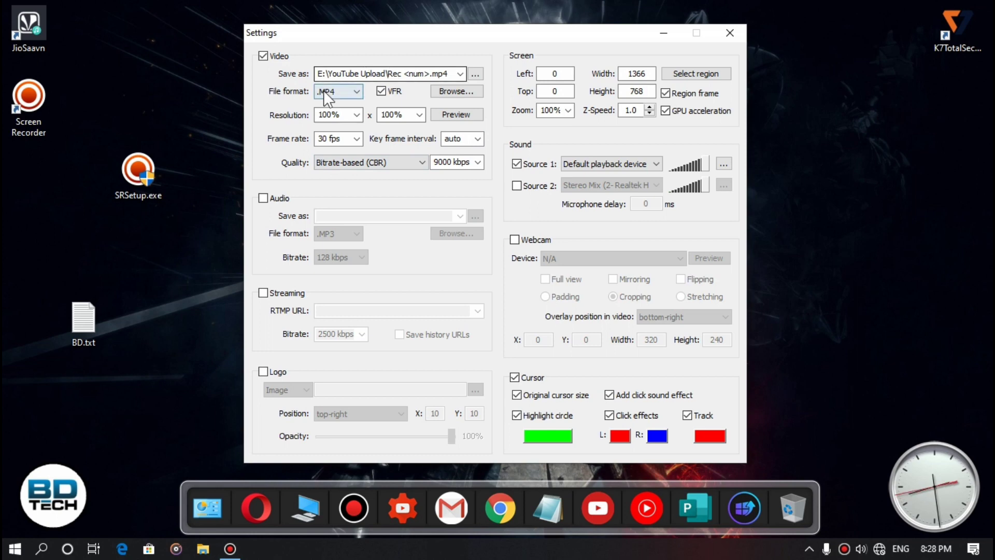
left_click(462, 91)
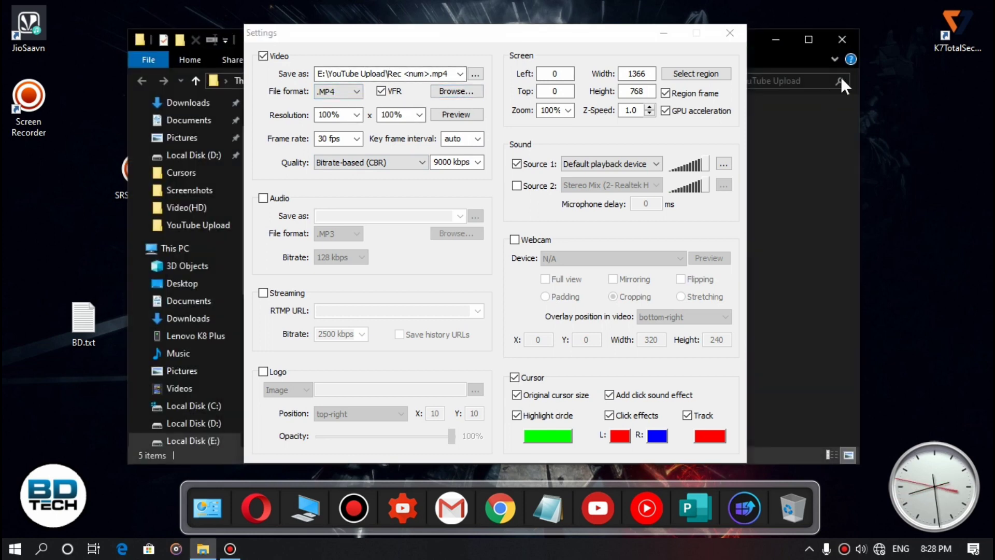
left_click(843, 41)
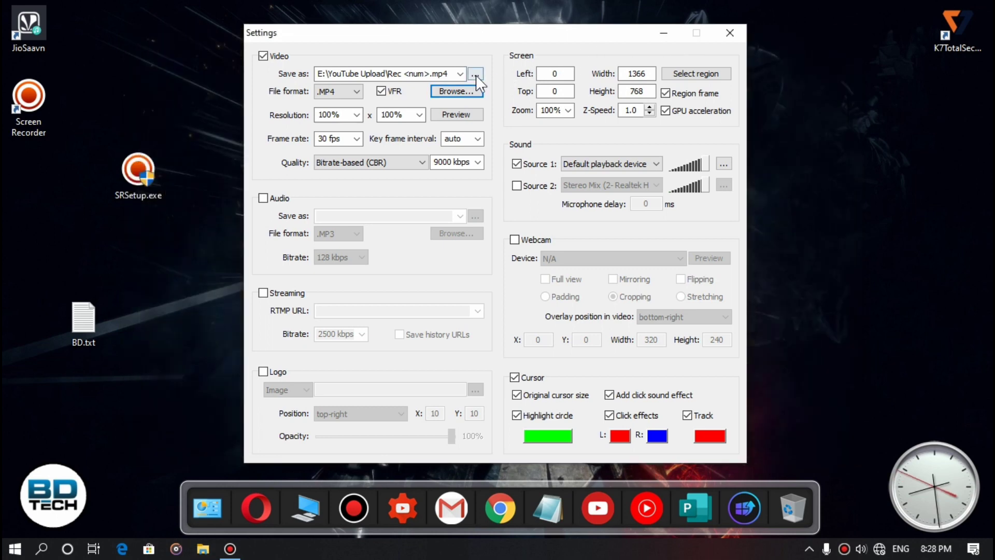
Choose the YouTube Upload folder on Local Disk (E:) as the save location for video files.
left_click(474, 74)
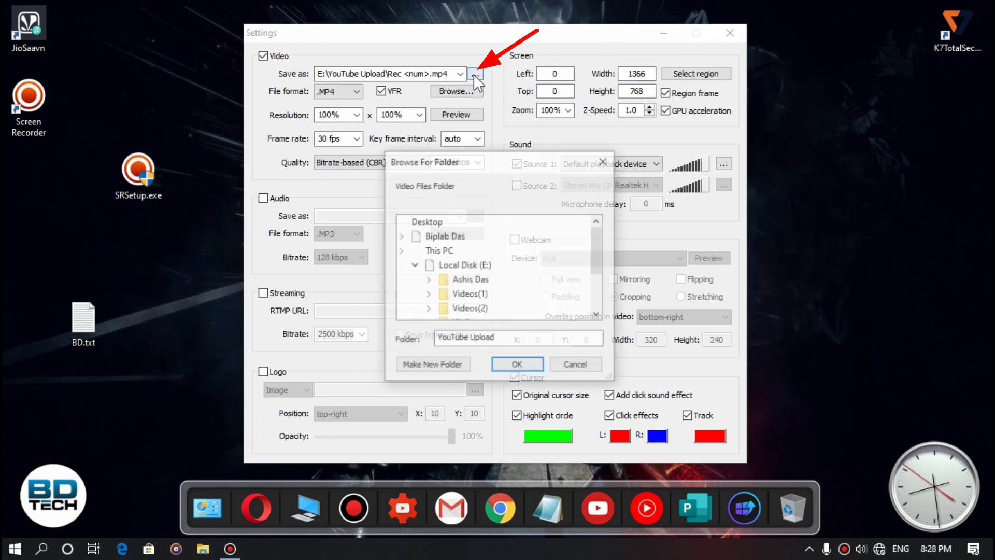
left_click(598, 314)
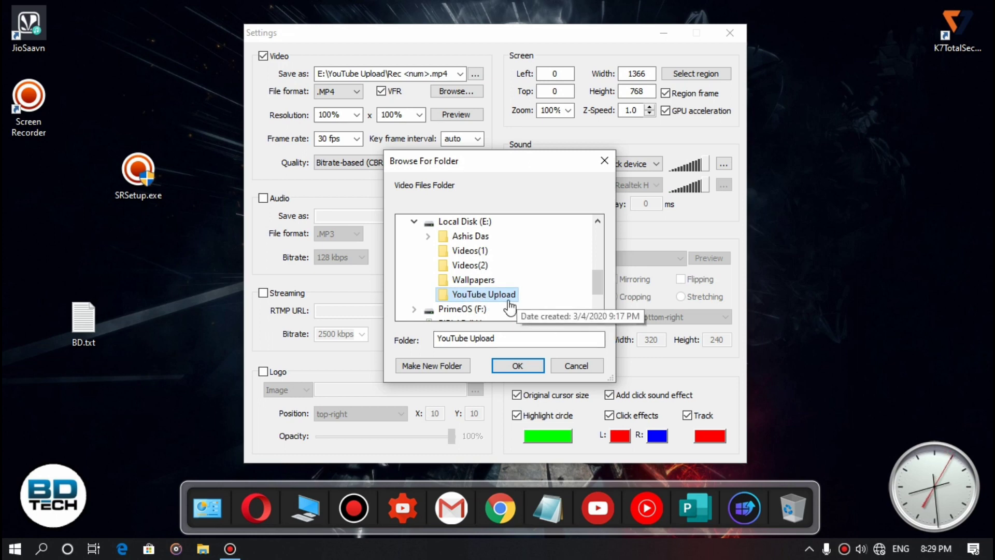
left_click(513, 369)
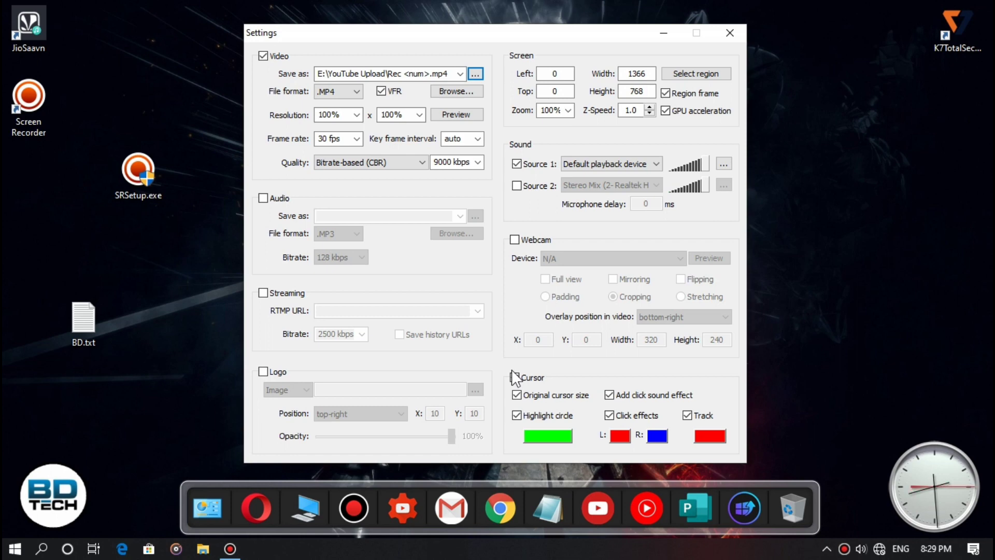
Enable the cursor options for recordings and choose .MP4 as the video file format.
left_click(514, 376)
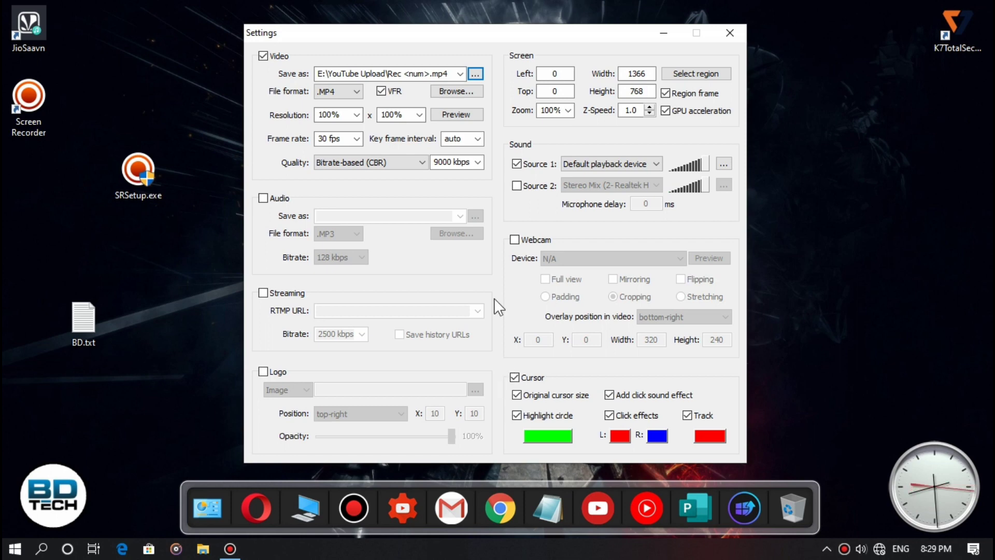
left_click(333, 89)
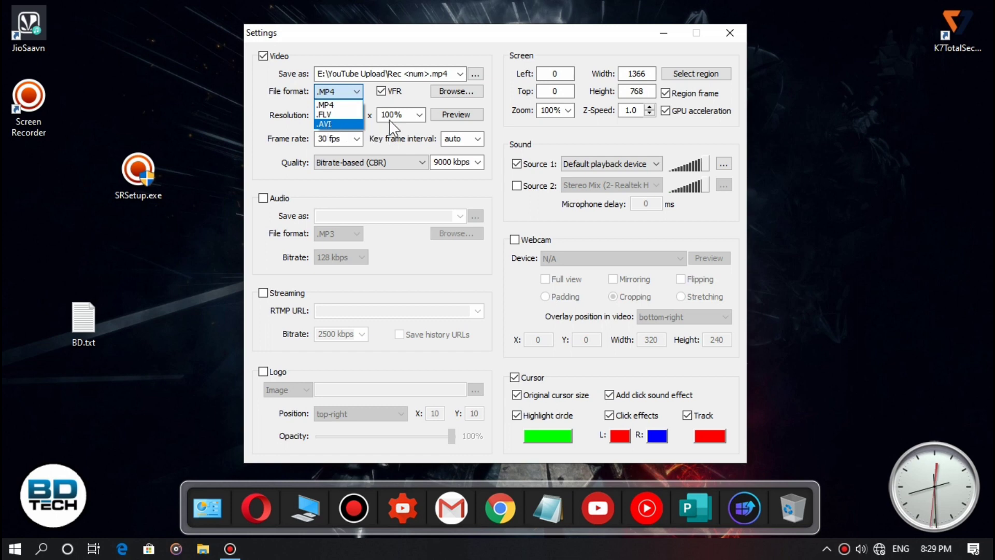
left_click(348, 105)
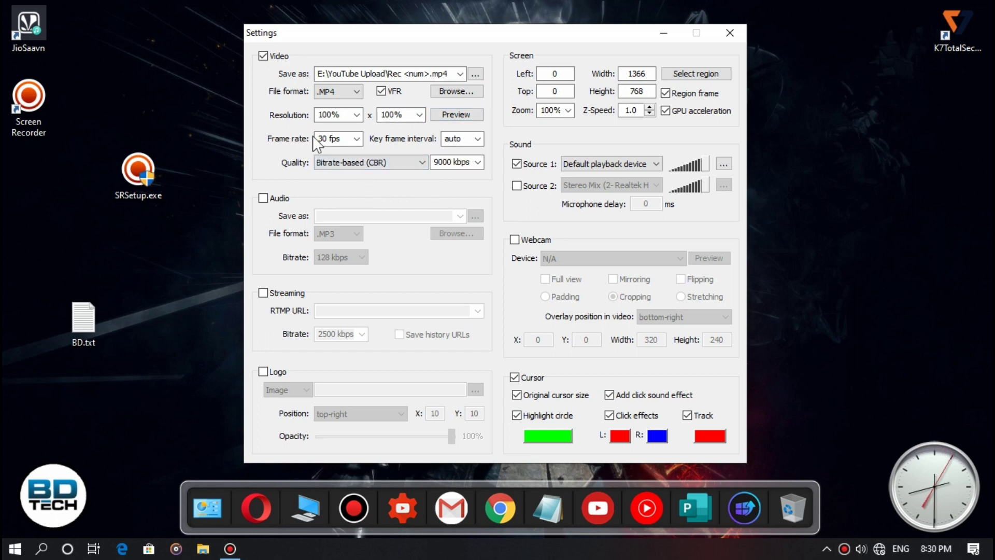
left_click(355, 138)
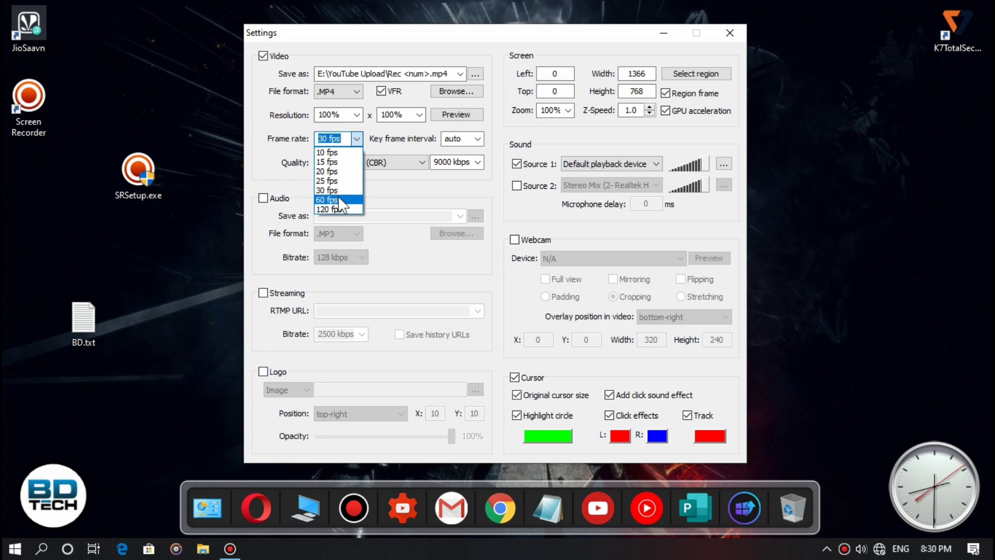
left_click(337, 139)
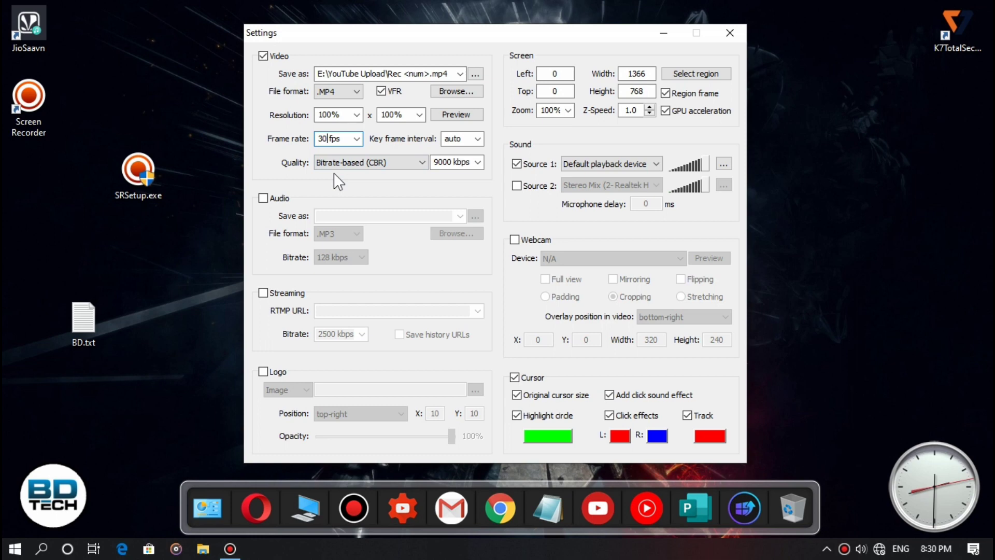
key("BackSpace")
key("BackSpace")
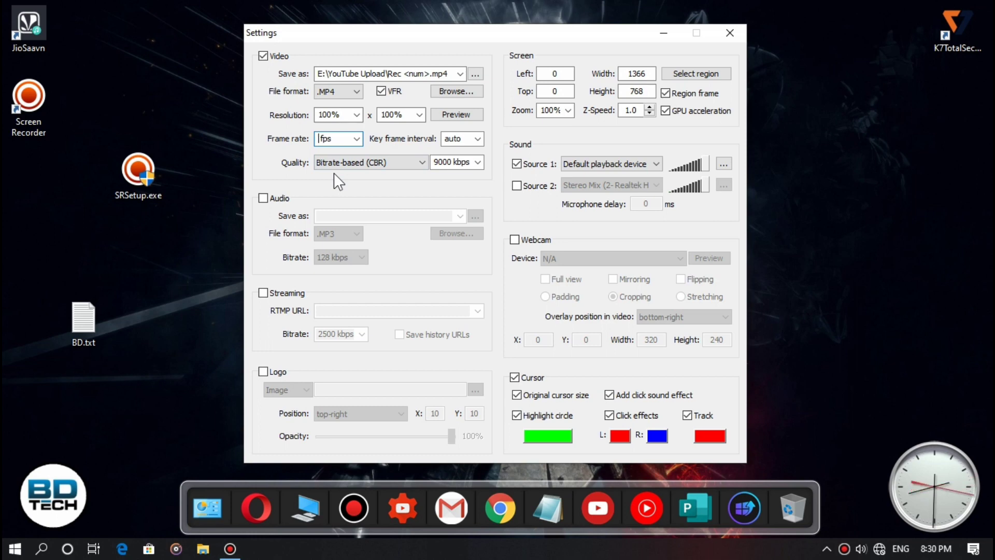
type("144")
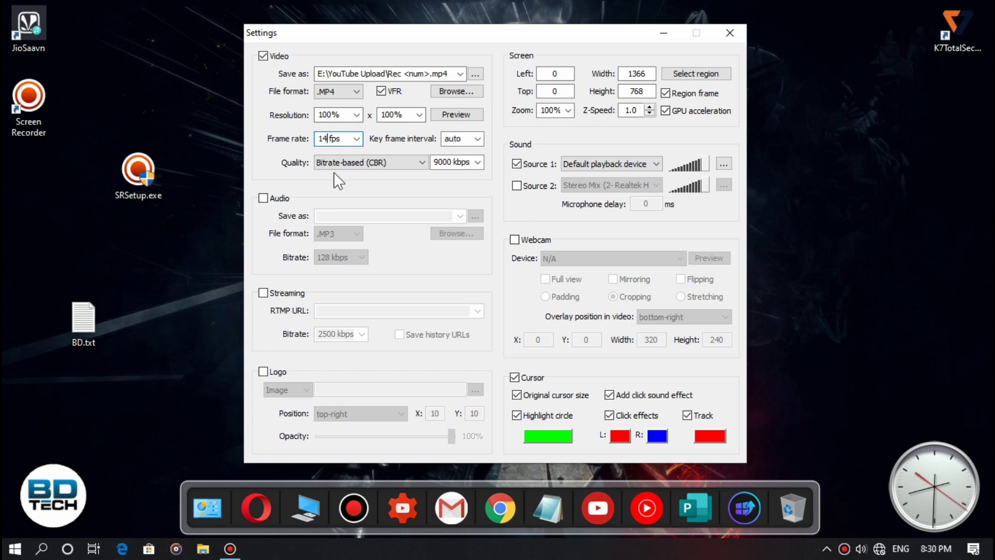
key("BackSpace")
key("BackSpace")
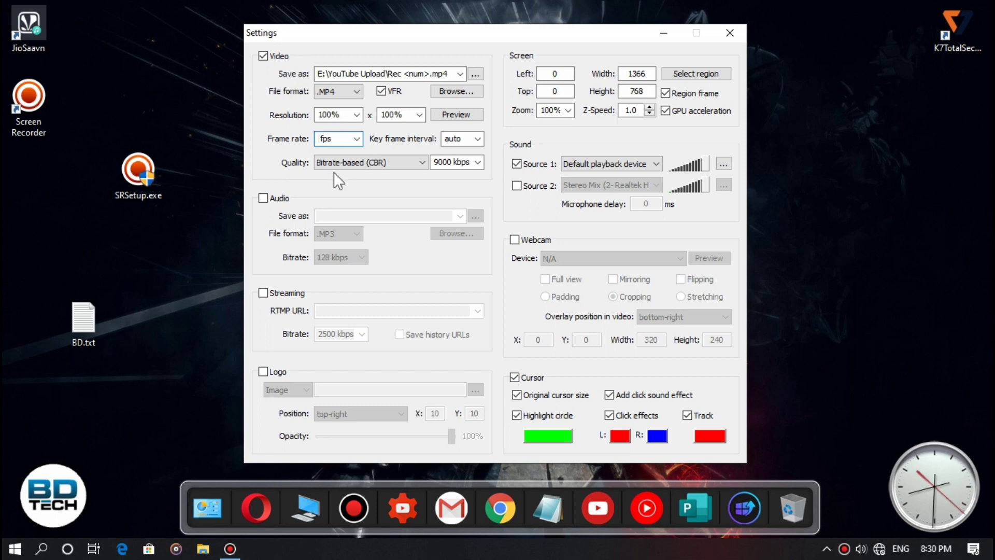
Set the video frame rate to 30 fps and the key frame interval to auto.
left_click(356, 138)
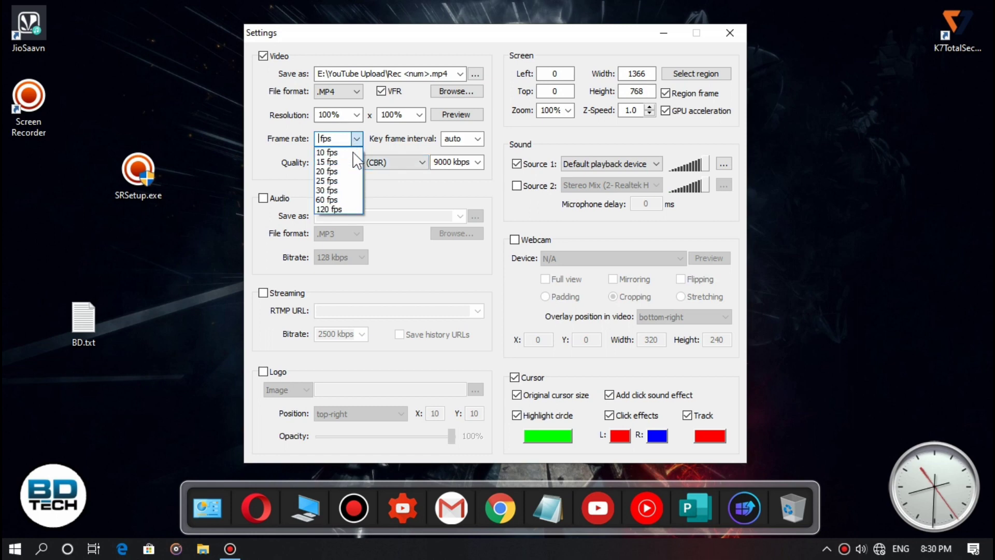
left_click(337, 190)
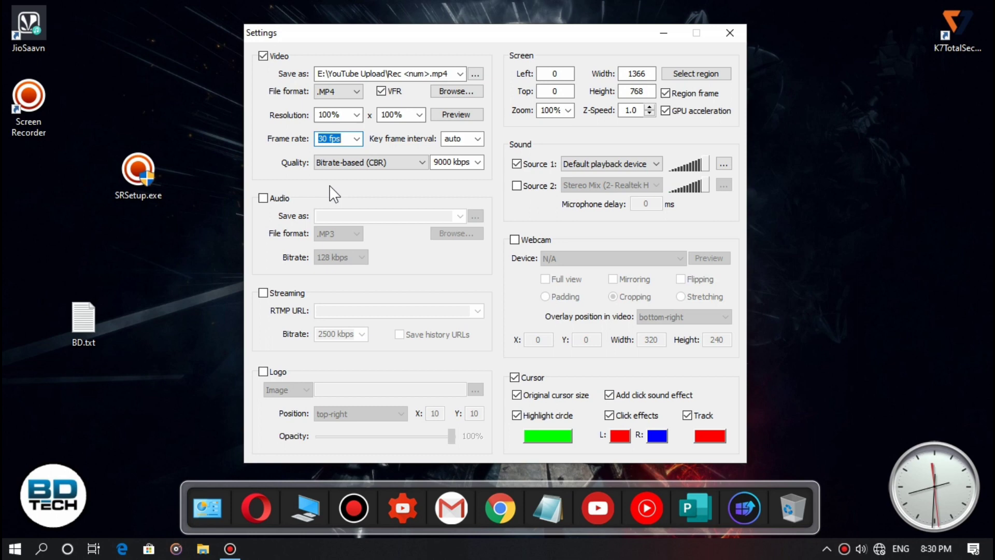
left_click(355, 186)
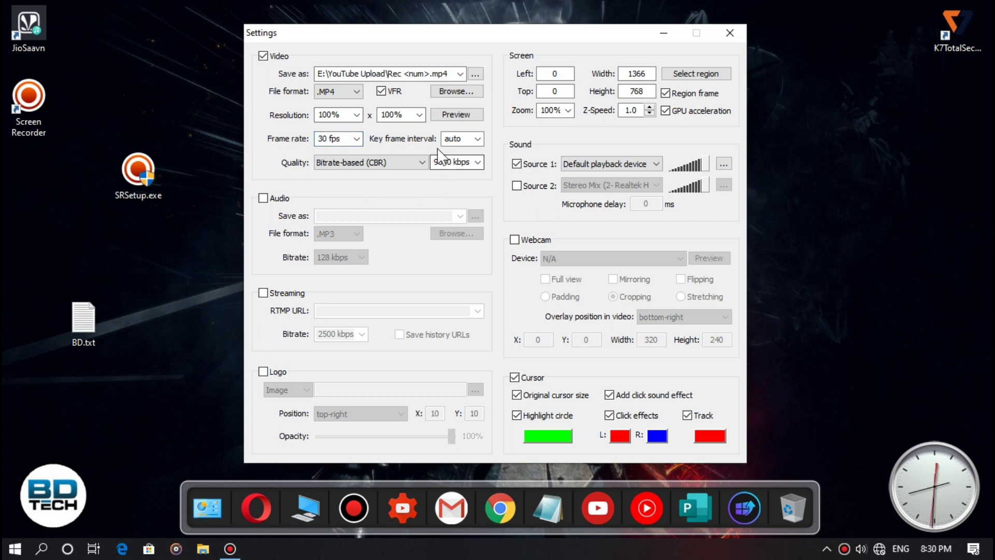
left_click(478, 139)
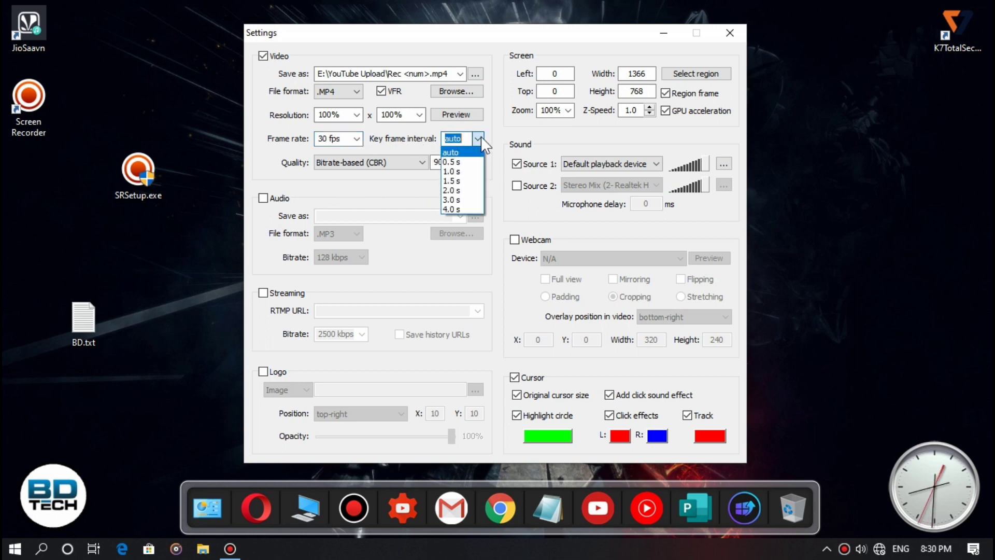
left_click(454, 153)
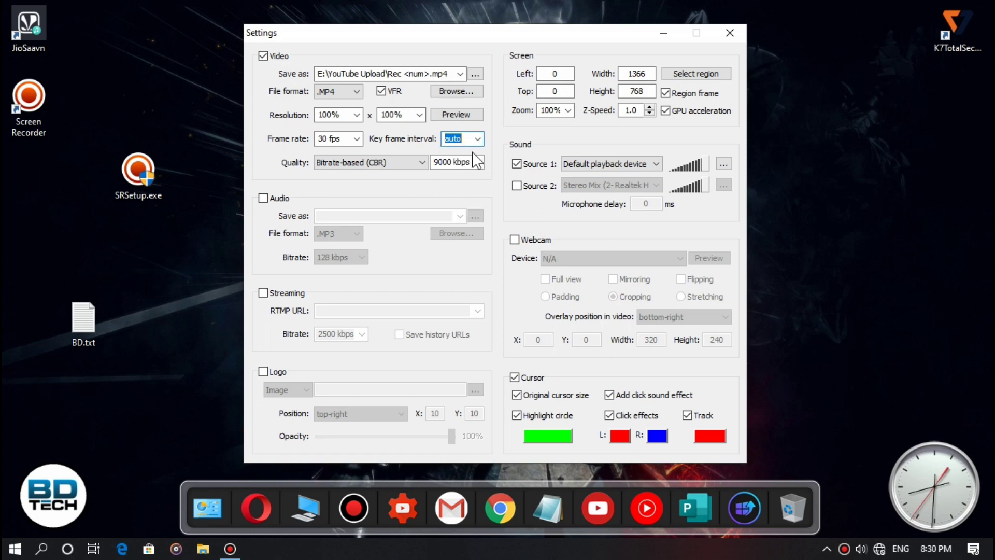
Set the video quality mode to Bitrate-based (CBR) and review the available bitrates, keeping 9000 kbps.
left_click(384, 163)
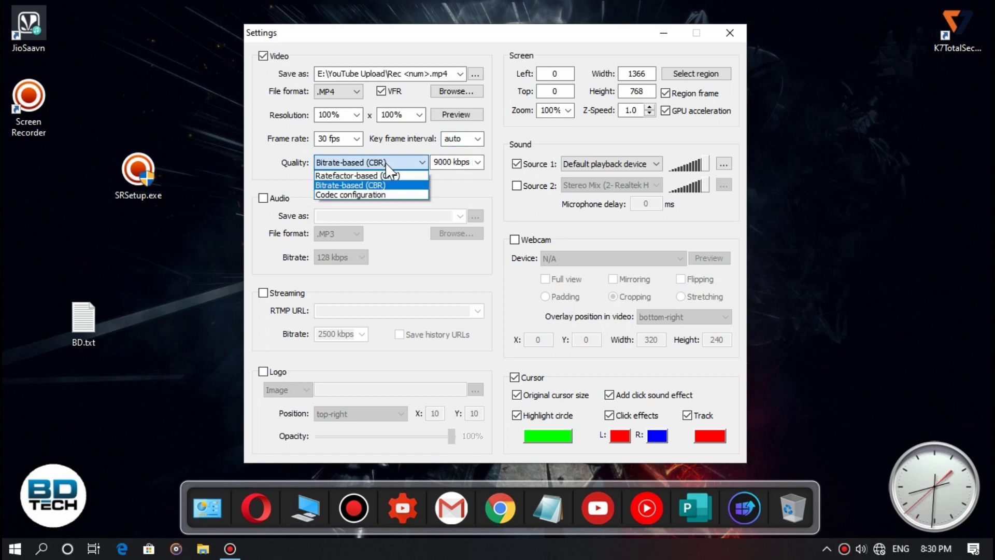
left_click(365, 185)
left_click(453, 162)
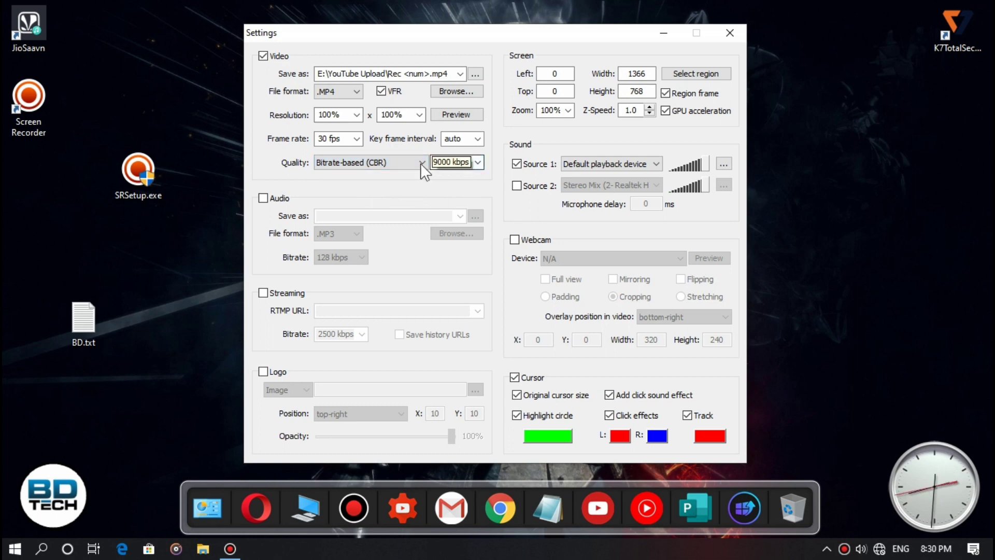
left_click(450, 164)
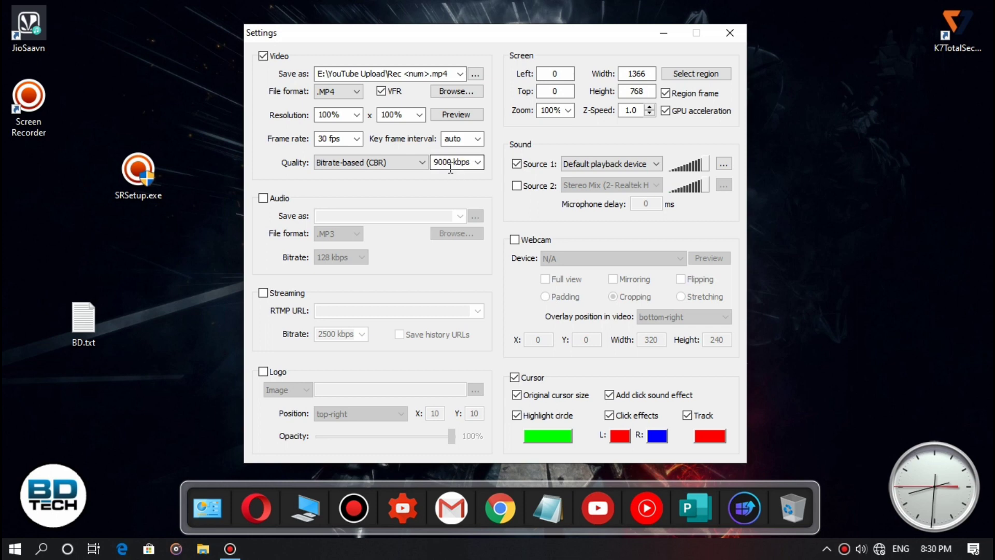
double_click(451, 163)
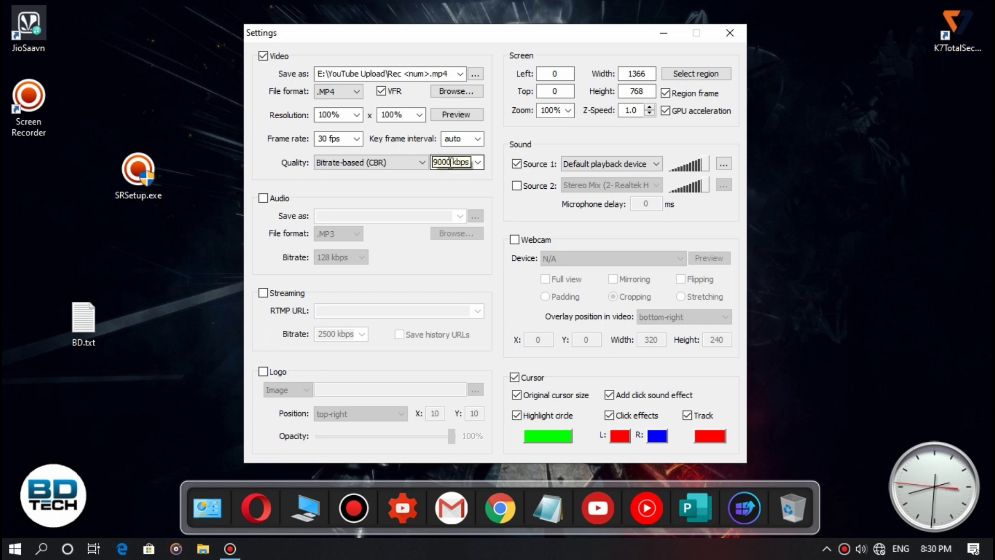
left_click(476, 162)
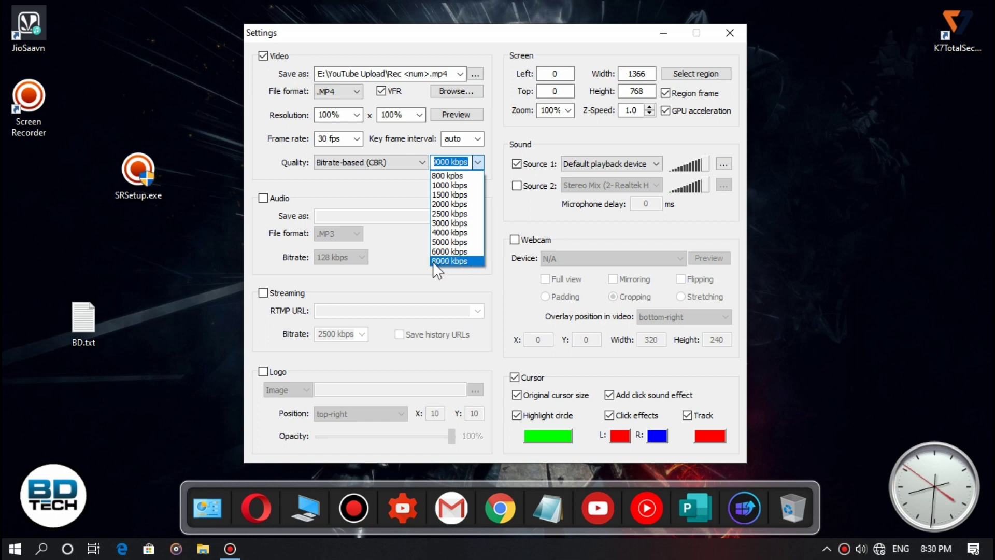
left_click(384, 197)
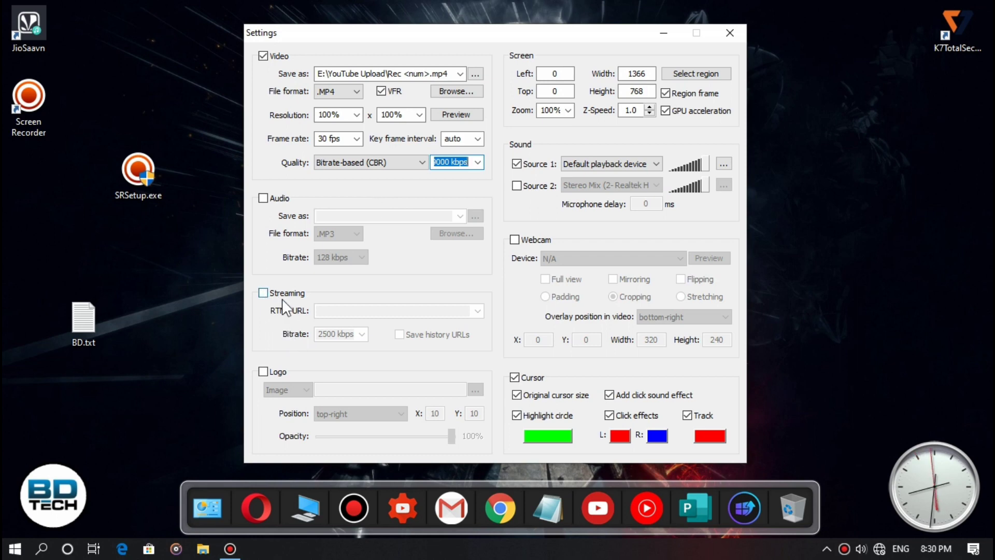
Enable streaming briefly to inspect its RTMP URL setting, and disable it again.
left_click(263, 292)
left_click(358, 310)
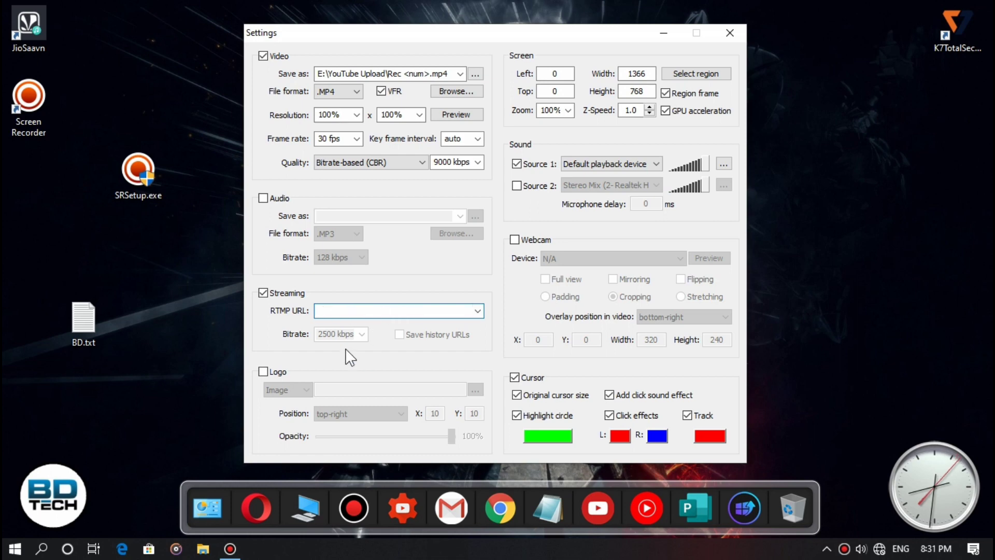
left_click(263, 292)
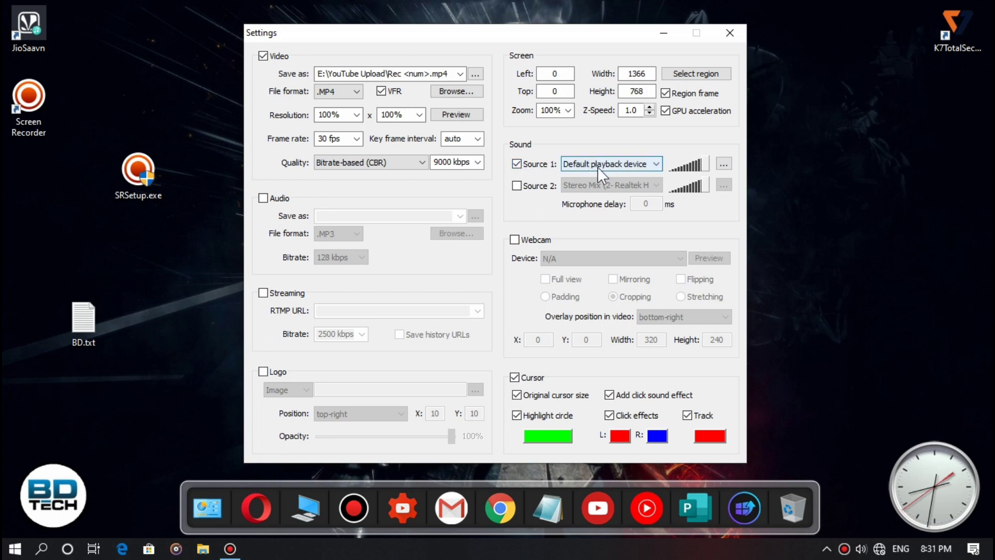
Switch sound Source 2 on and back off, and switch the cursor options off and back on.
left_click(526, 187)
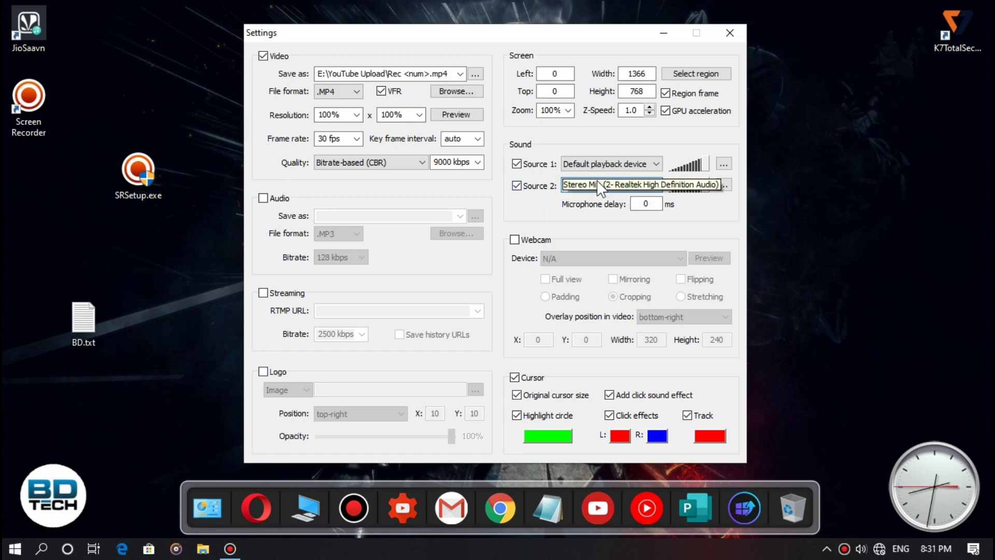
left_click(521, 188)
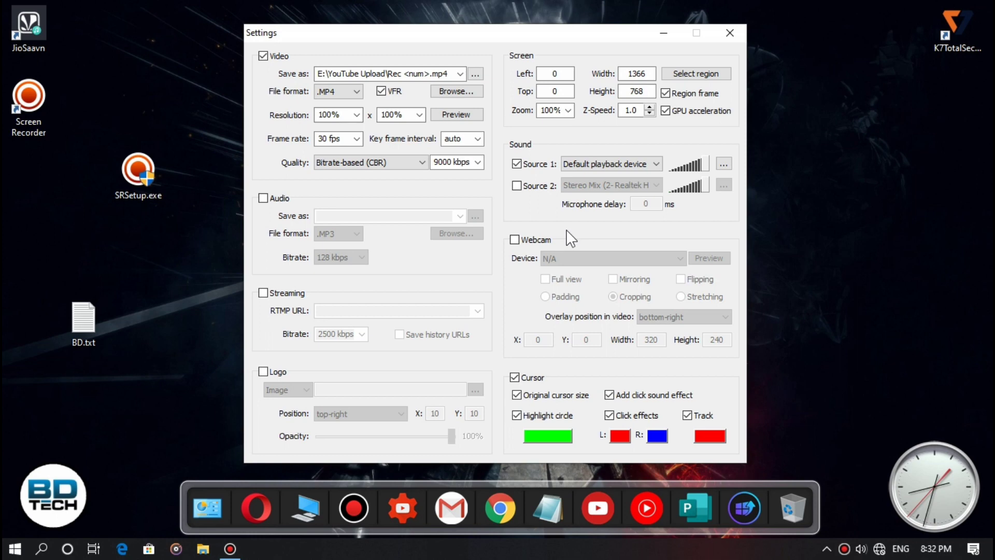
left_click(514, 378)
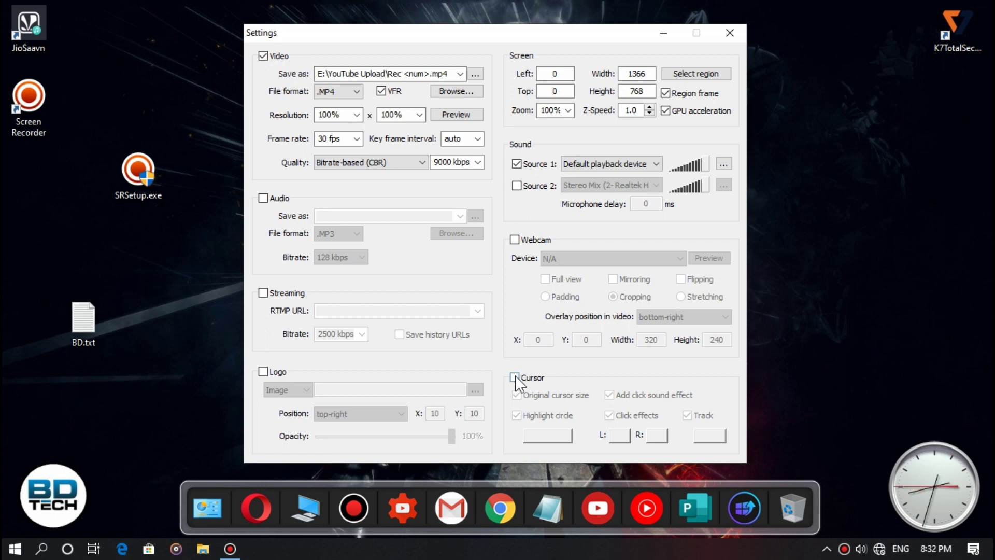
left_click(515, 378)
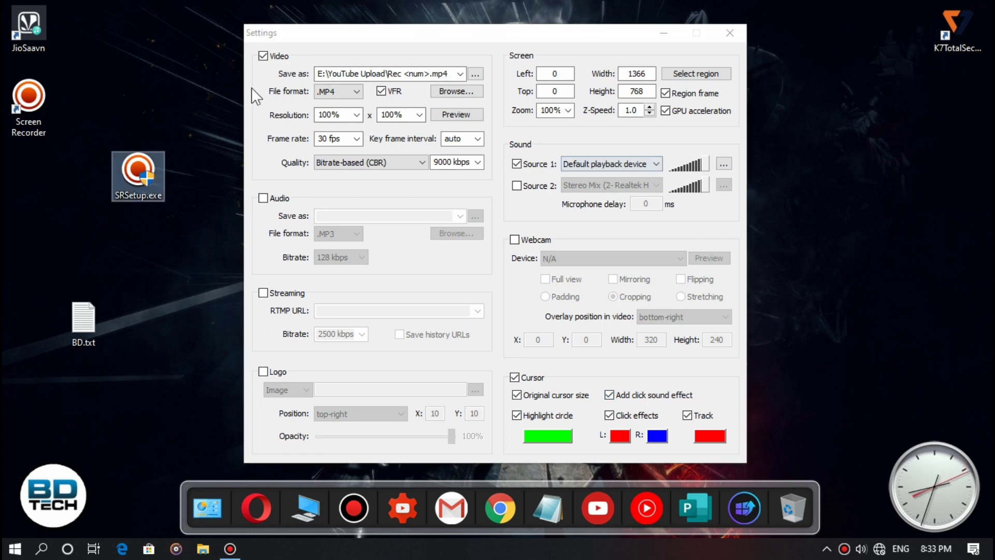
Disable the click sound effect for the cursor and test mouse clicks on the empty desktop, refreshing it.
left_click(152, 59)
left_click(112, 375)
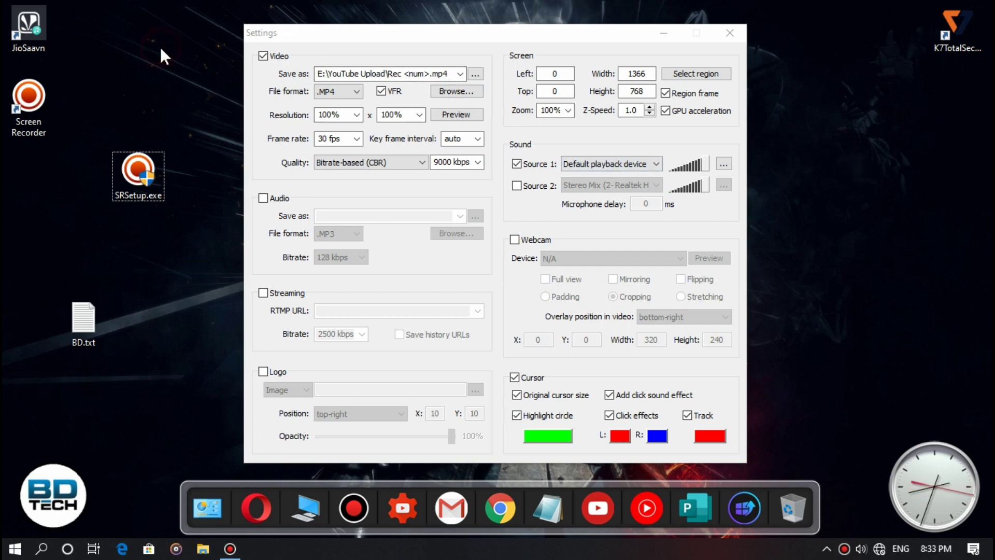
left_click(616, 405)
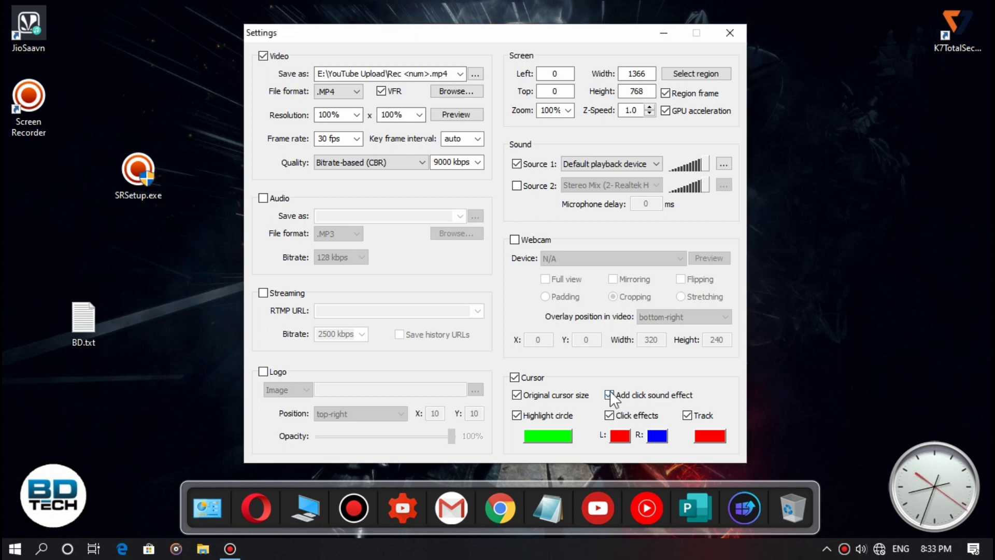
left_click(610, 395)
left_click(799, 128)
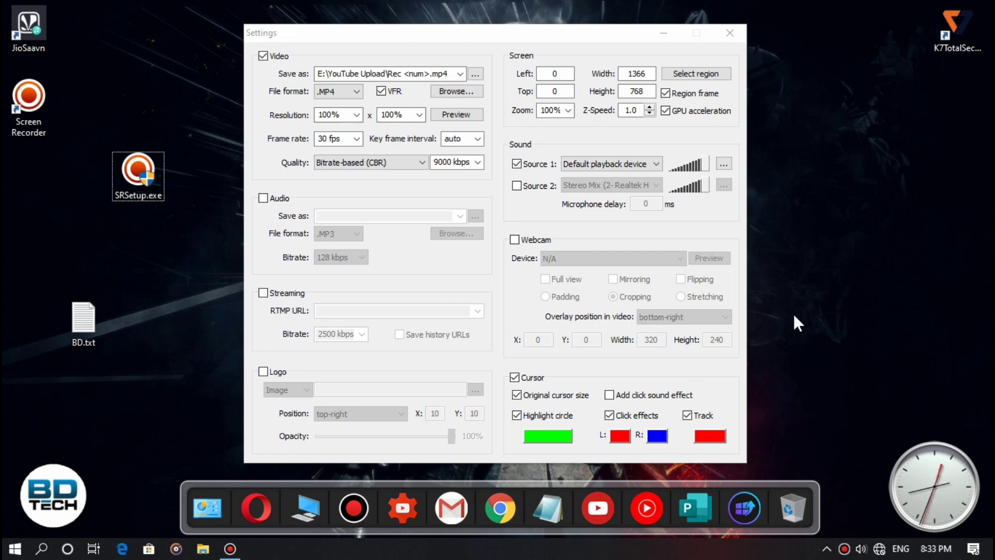
right_click(878, 106)
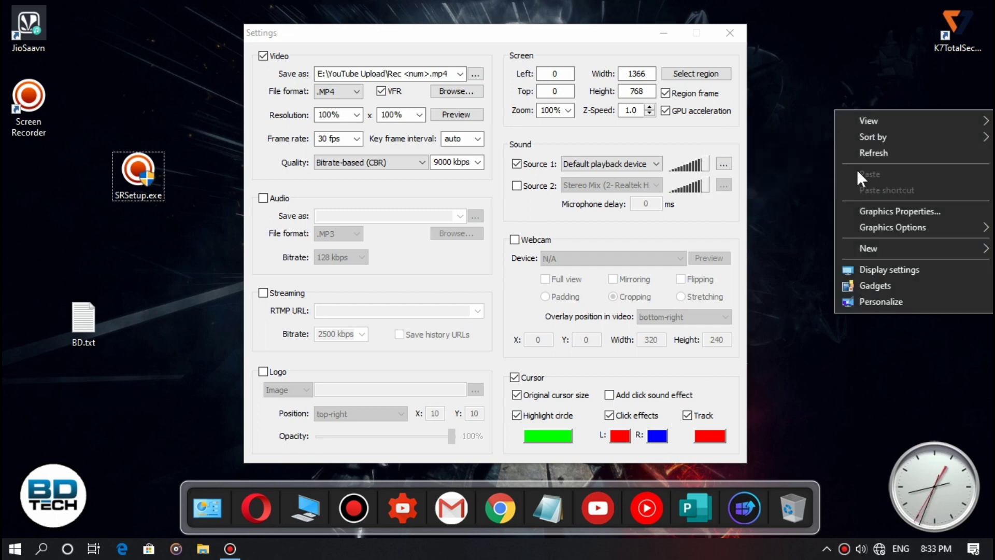
left_click(861, 155)
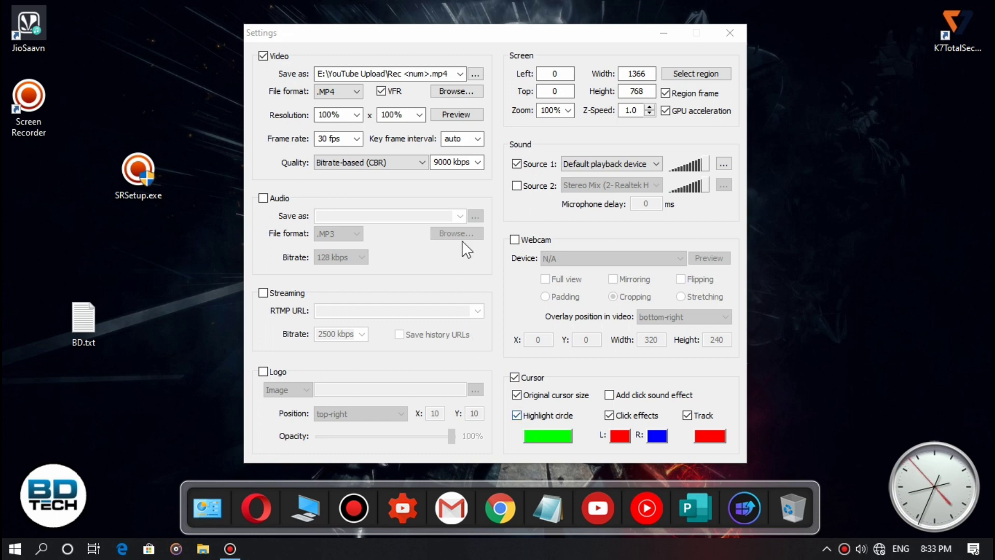
Preview the recording output and examine the cursor's highlight circle, click effects and track.
left_click(473, 116)
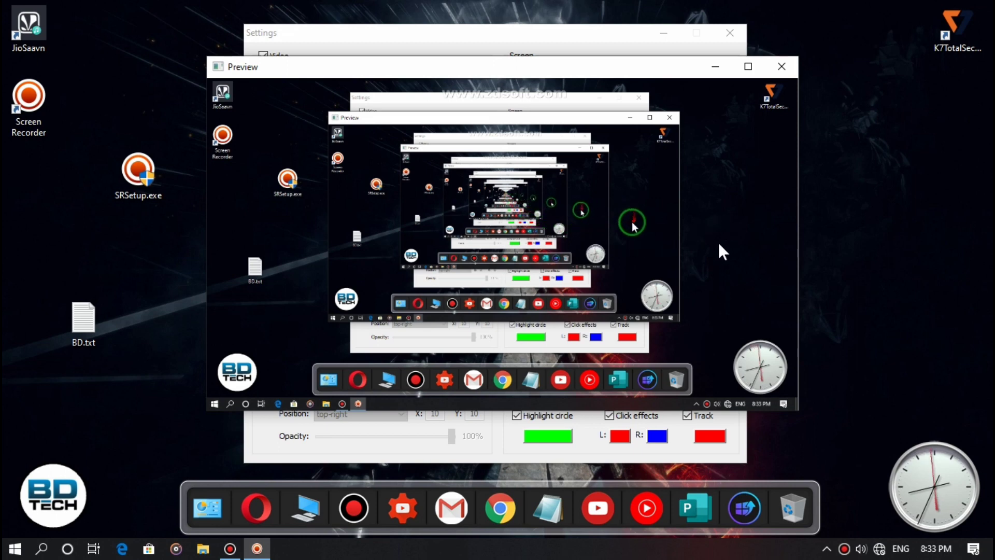
left_click(738, 221)
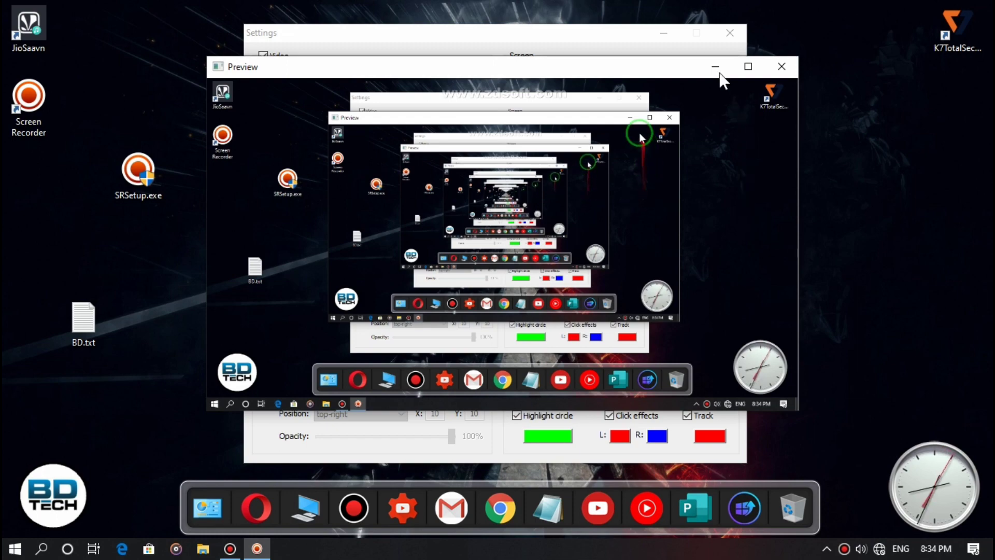
left_click(782, 66)
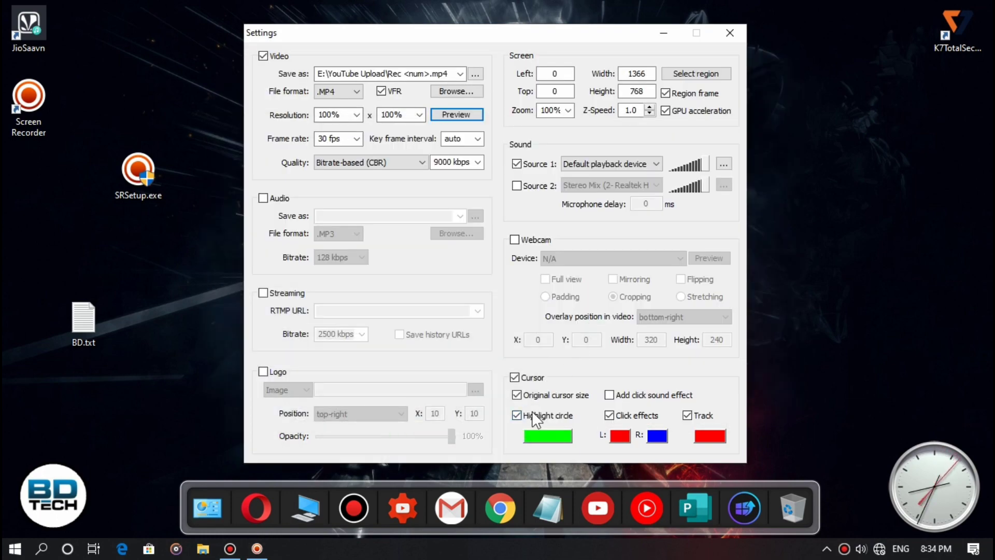
left_click(254, 548)
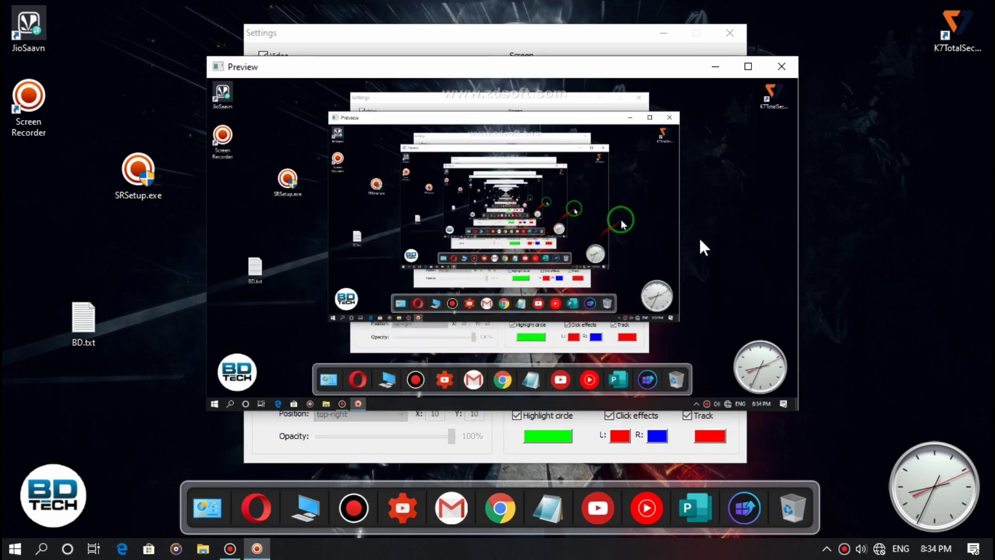
left_click(735, 149)
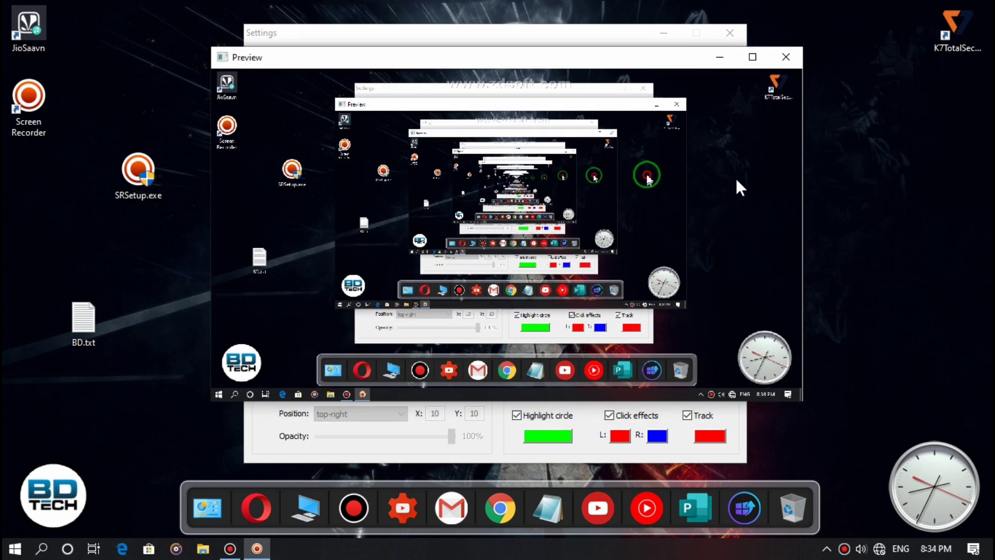
Test a secondary mouse click in the recording preview, and close the Preview and Settings windows.
right_click(738, 176)
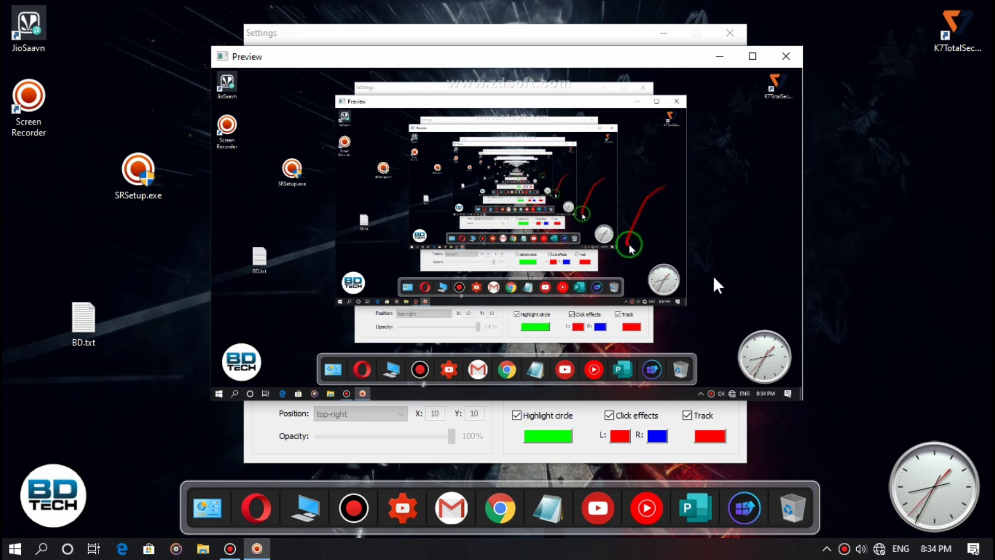
left_click(786, 57)
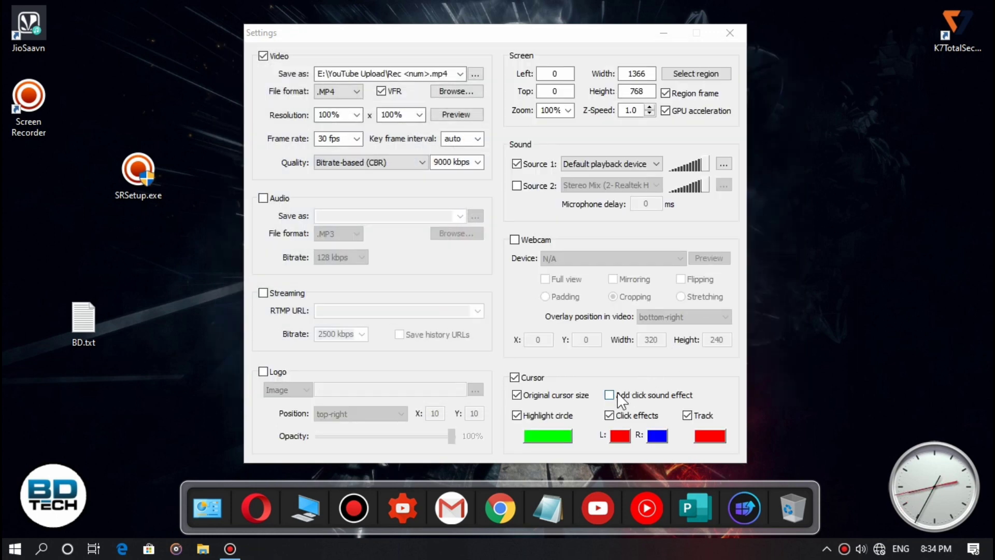
left_click(809, 209)
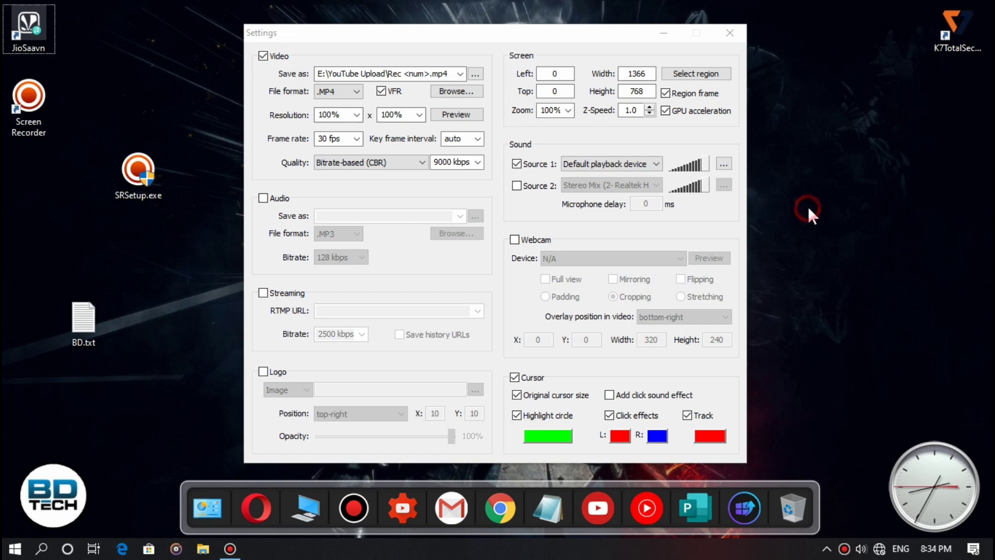
left_click(72, 209)
left_click(740, 36)
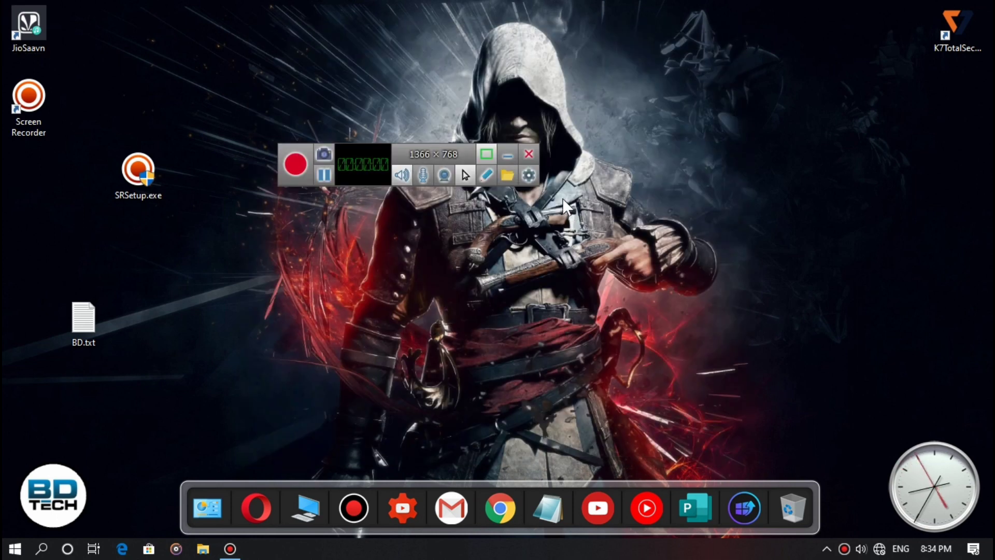
Open the hotkey configuration, review the shortcuts for recording, drawing mode, webcam and zooming, and accept them.
left_click(529, 176)
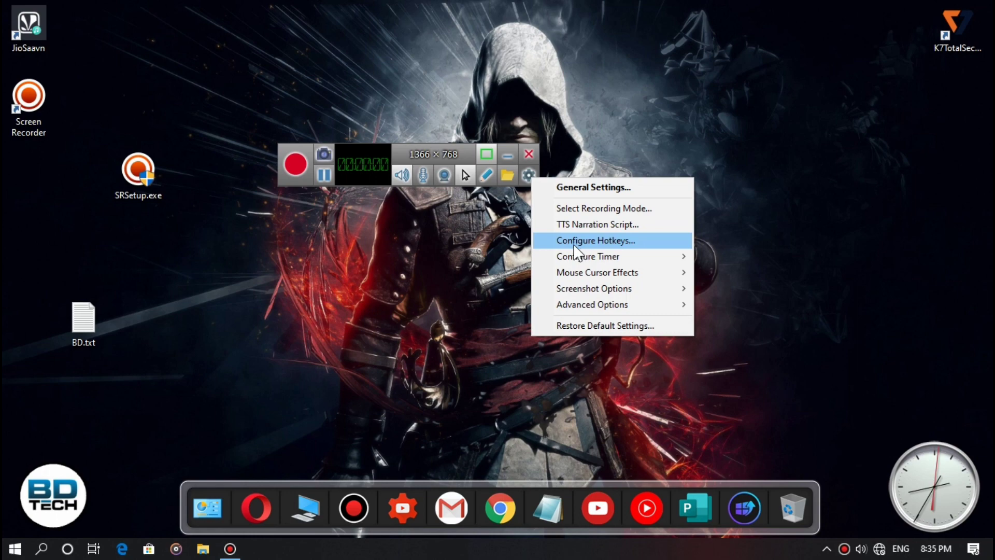
left_click(670, 240)
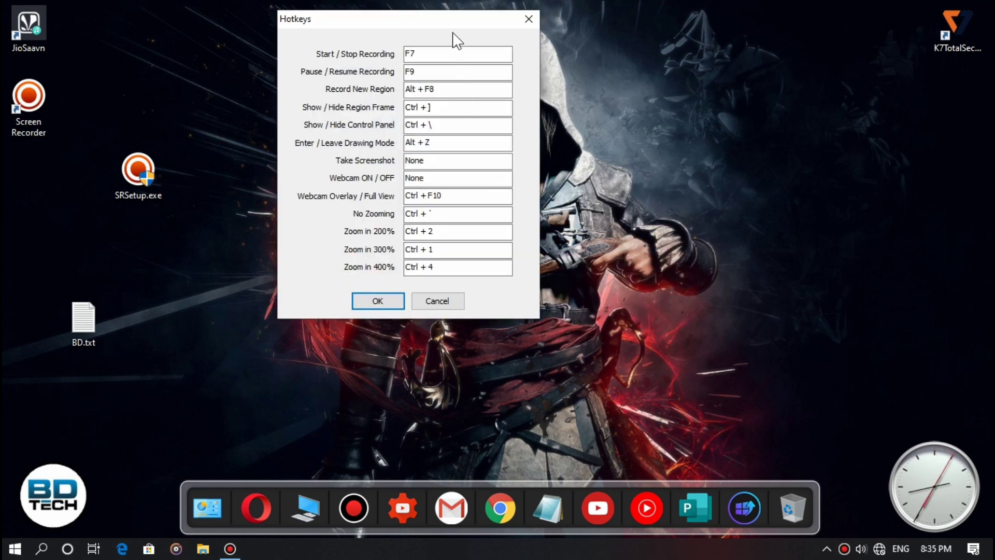
left_click_drag(455, 26, 546, 61)
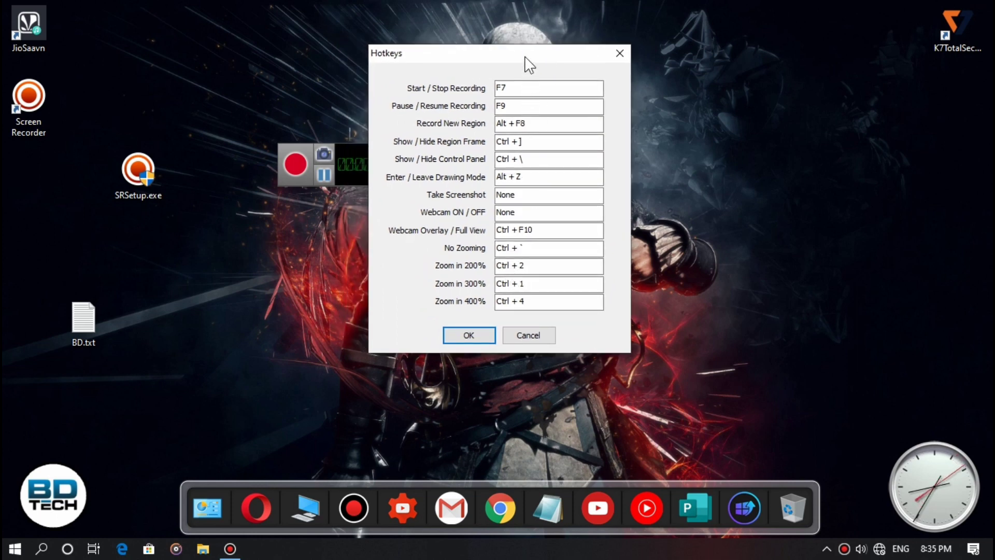
left_click_drag(525, 57, 530, 77)
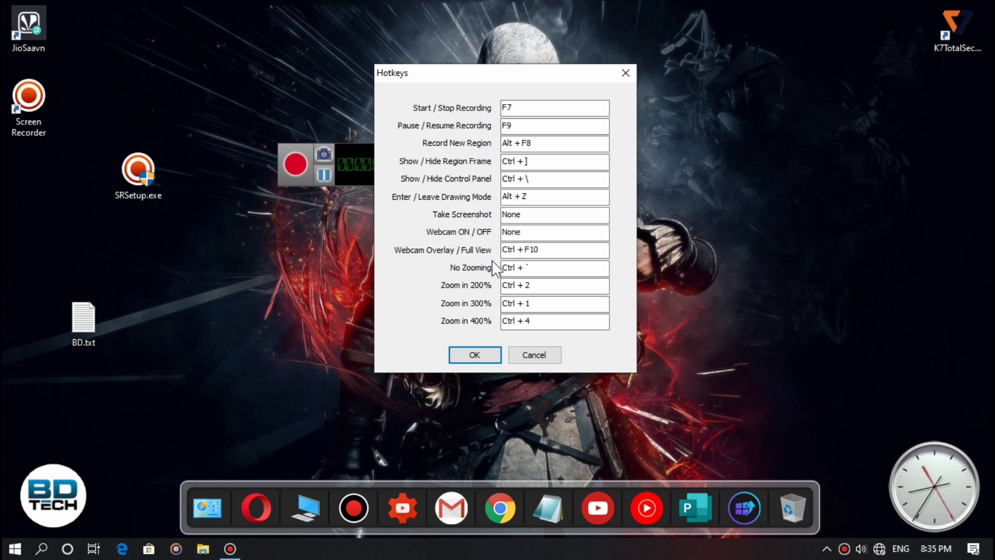
left_click(474, 356)
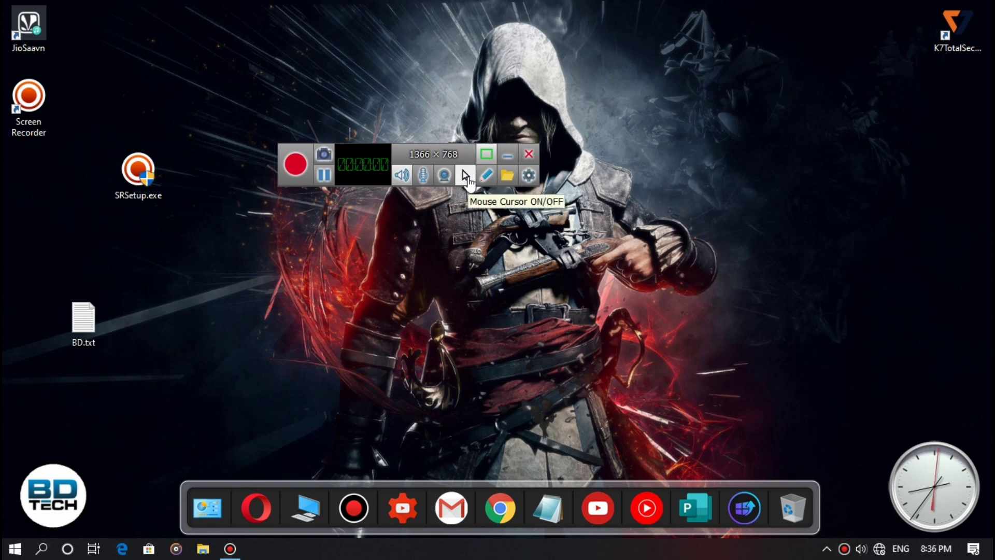
Try drawing mode by framing SRSetup.exe and BD.txt with red rectangles, undo both shapes and leave drawing mode.
left_click(486, 175)
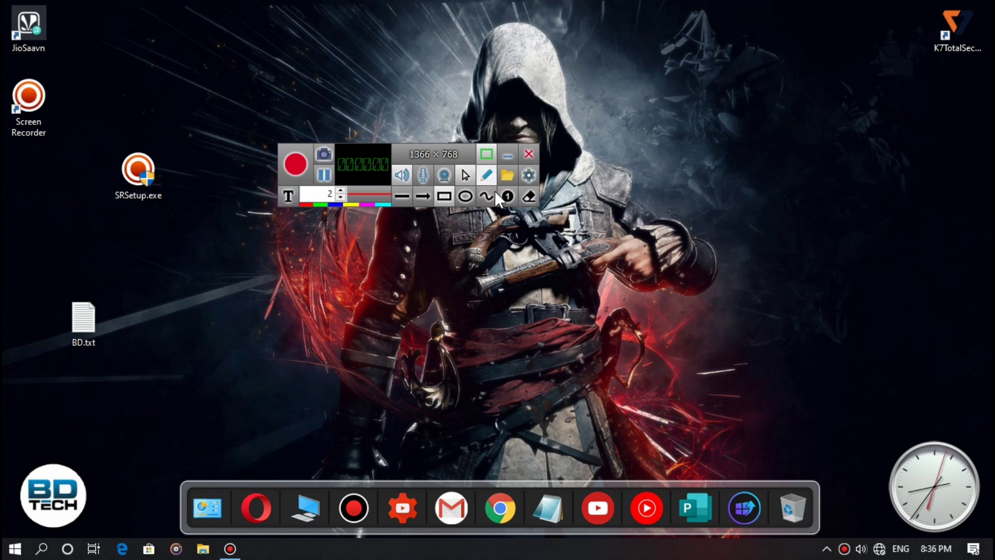
left_click(446, 201)
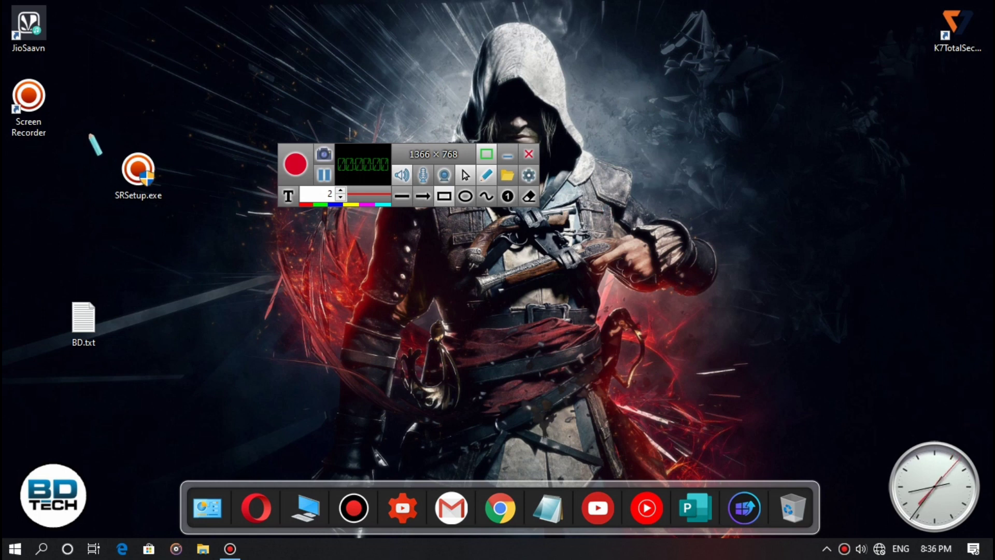
left_click_drag(88, 131, 198, 249)
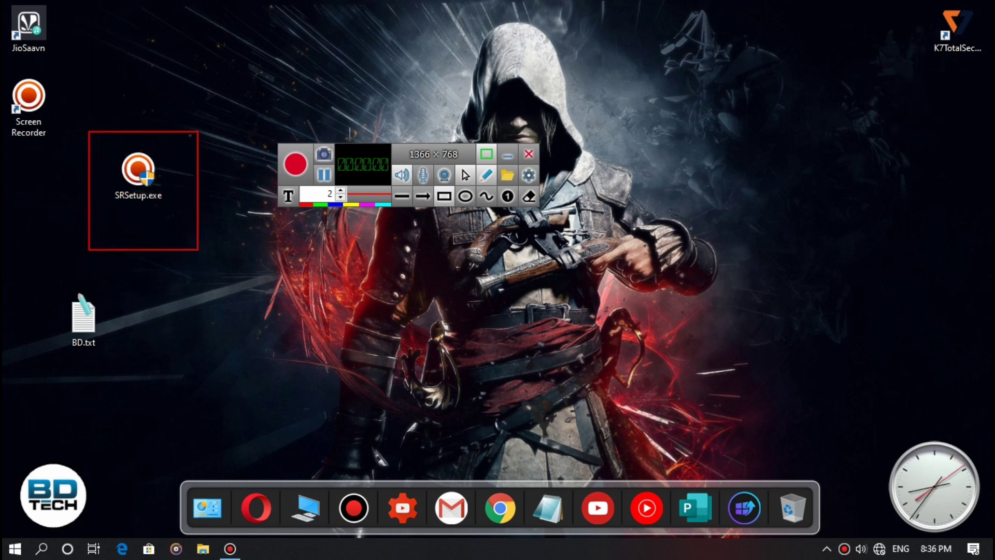
left_click_drag(43, 279, 122, 358)
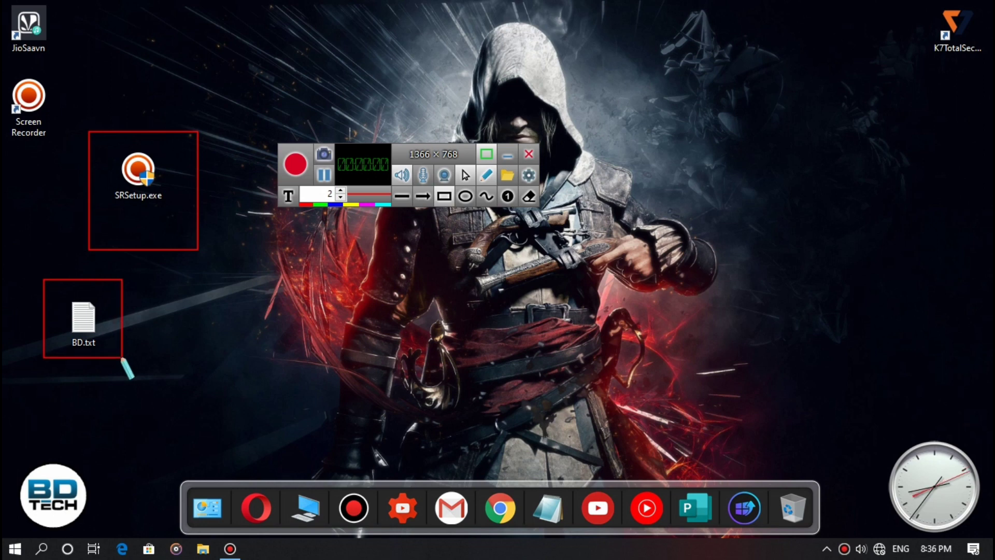
key("ctrl+z")
key("ctrl+z")
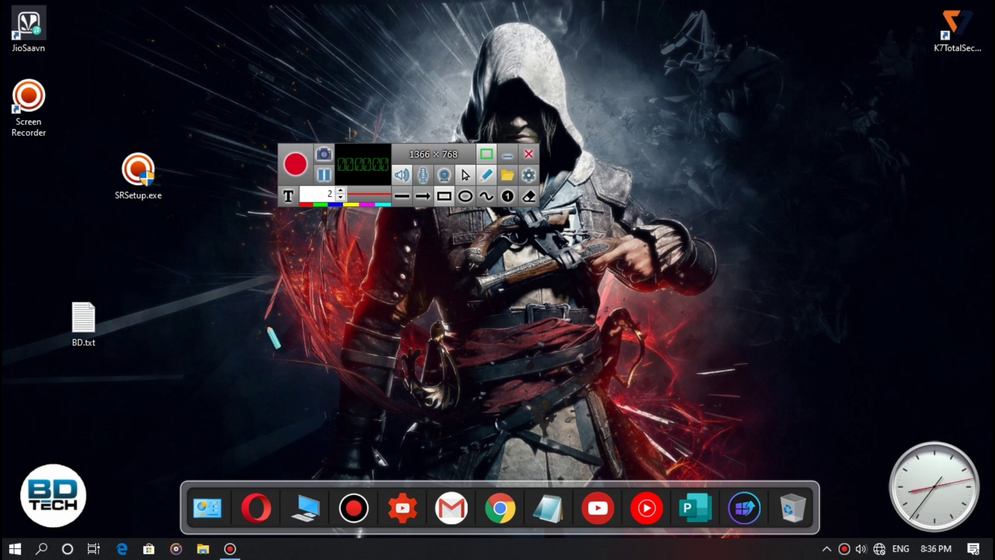
left_click(487, 178)
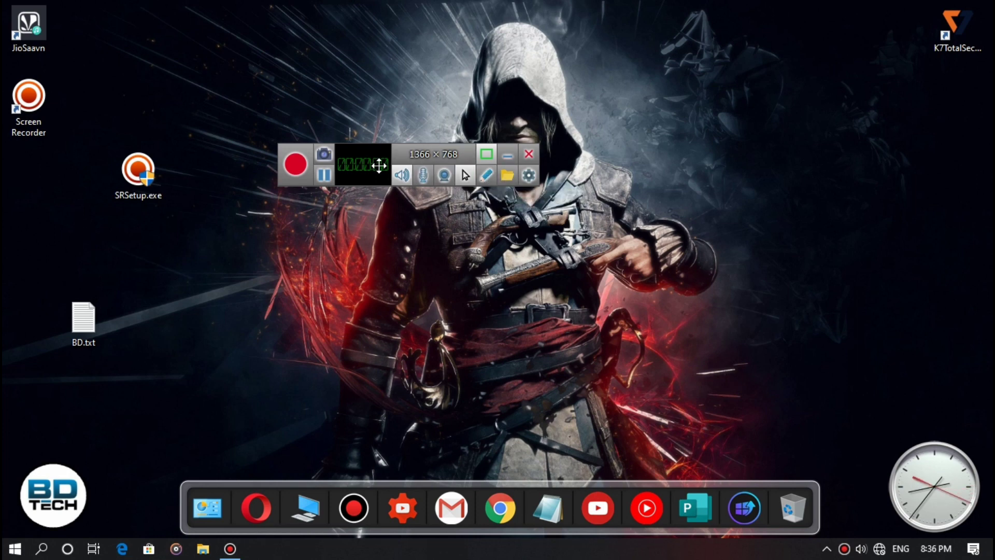
Reposition the recorder's control panel slightly and open the Review & Edit Recordings list.
left_click_drag(374, 166, 412, 179)
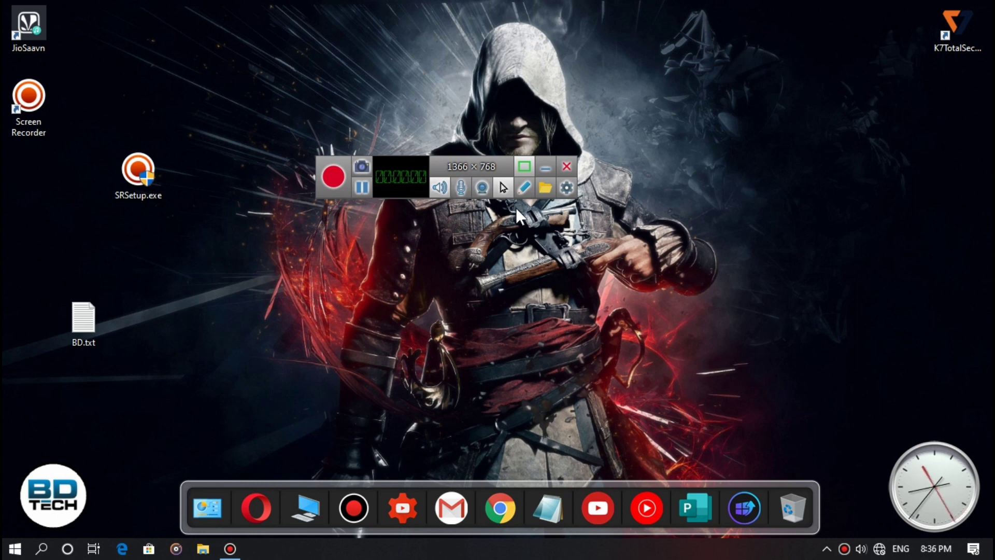
left_click(546, 188)
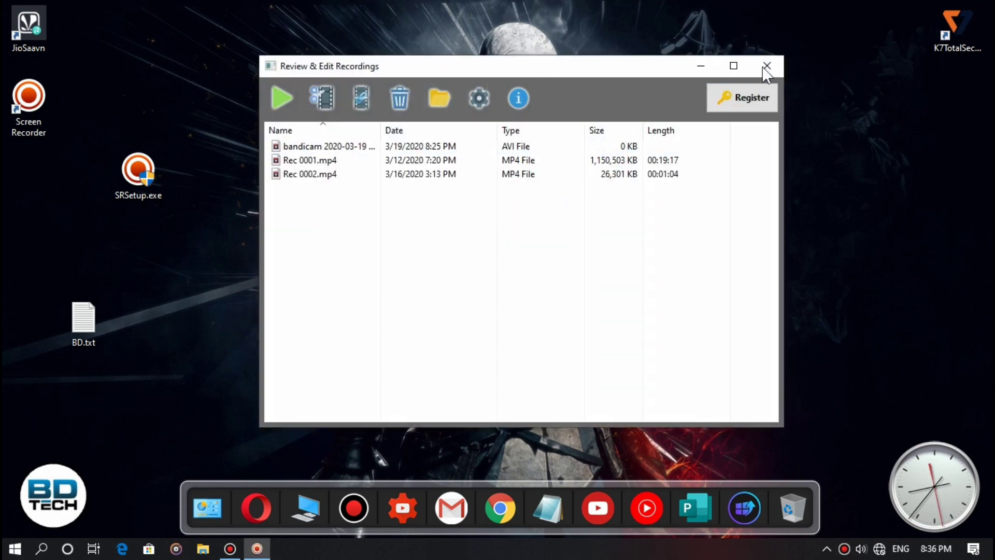
left_click(767, 66)
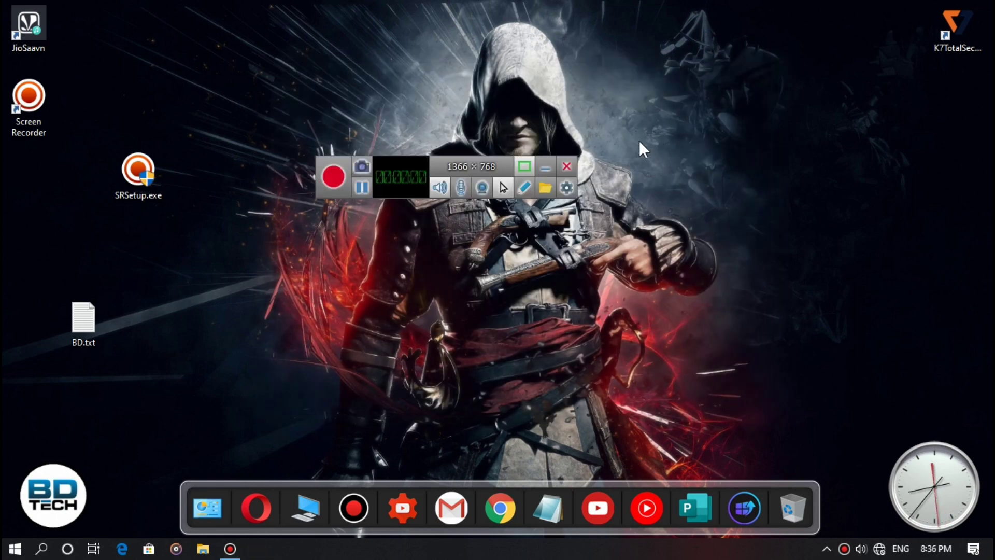
left_click(542, 194)
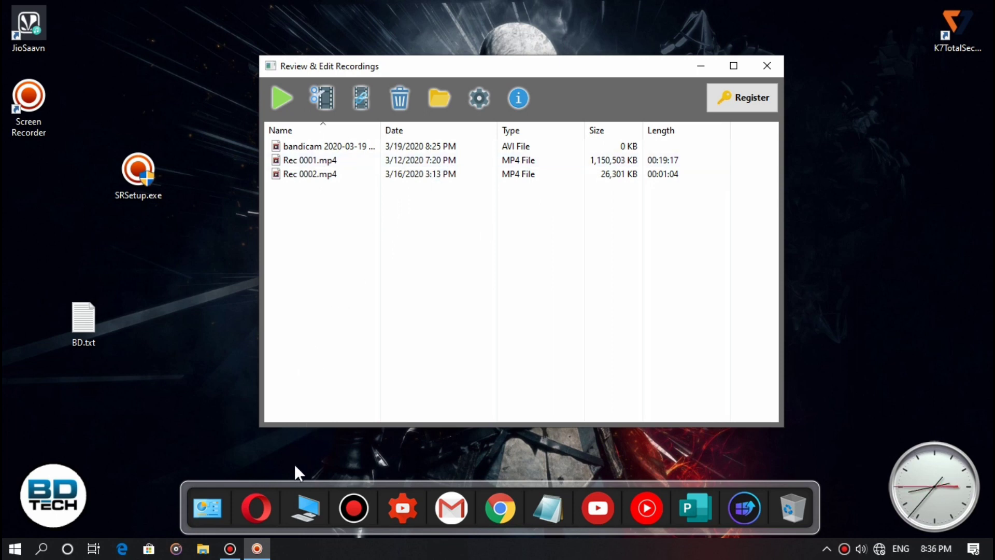
Open This PC in File Explorer to view the folders and drives, and close it again.
left_click(303, 509)
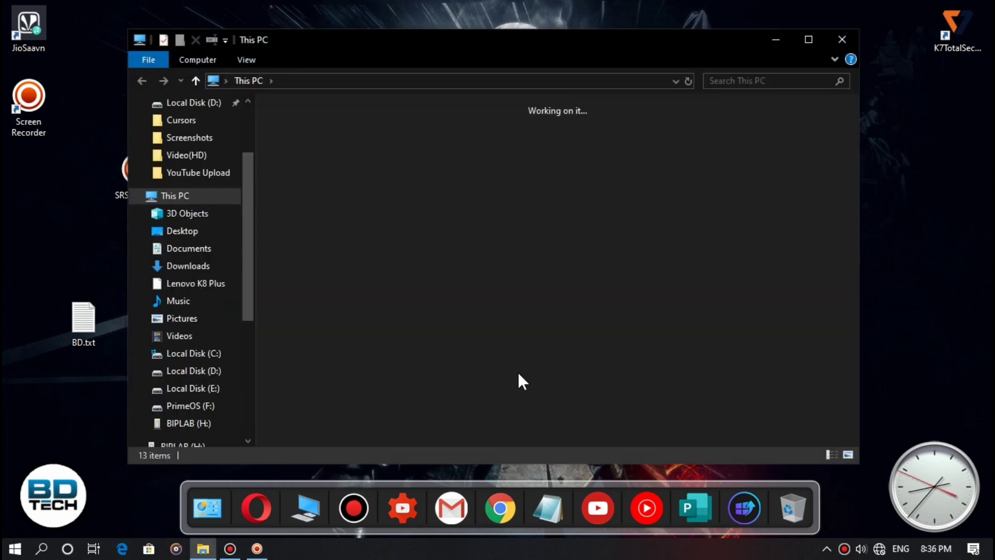
right_click(445, 386)
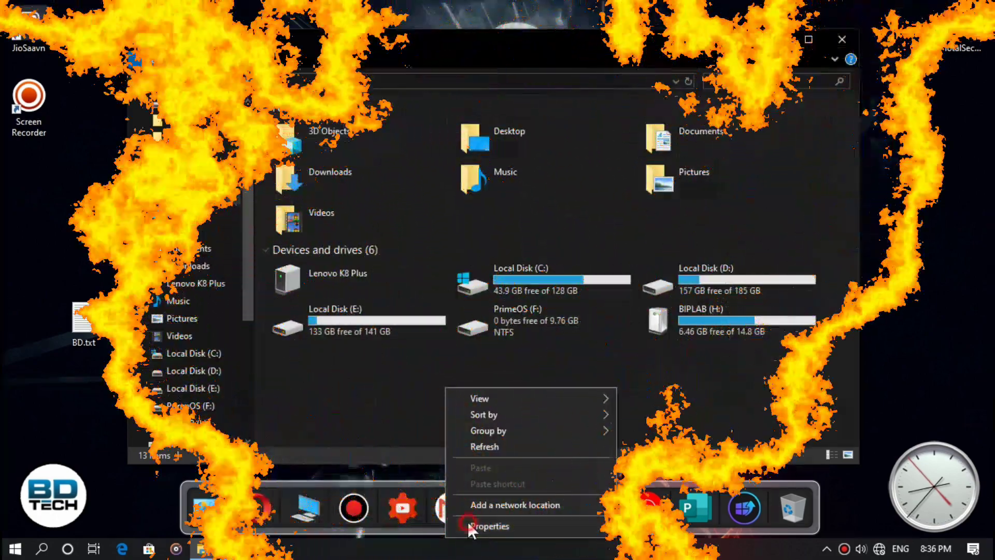
left_click(468, 525)
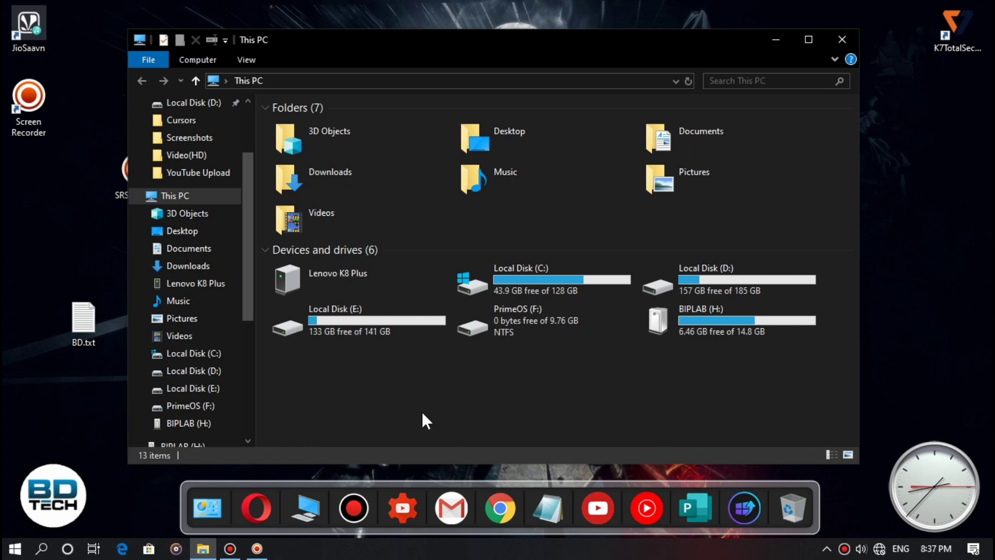
left_click(842, 39)
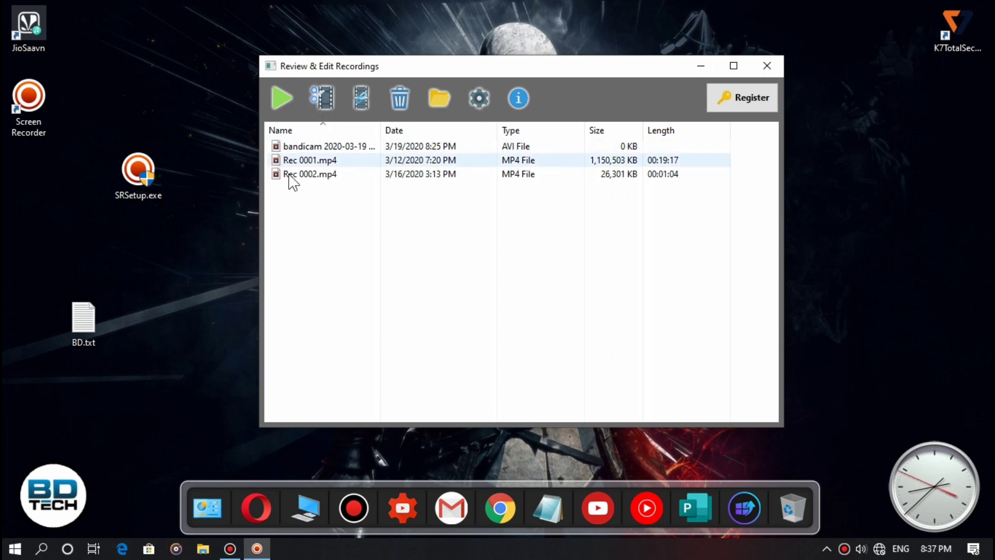
Select Rec 0001.mp4 in the recordings list and play it.
left_click(311, 176)
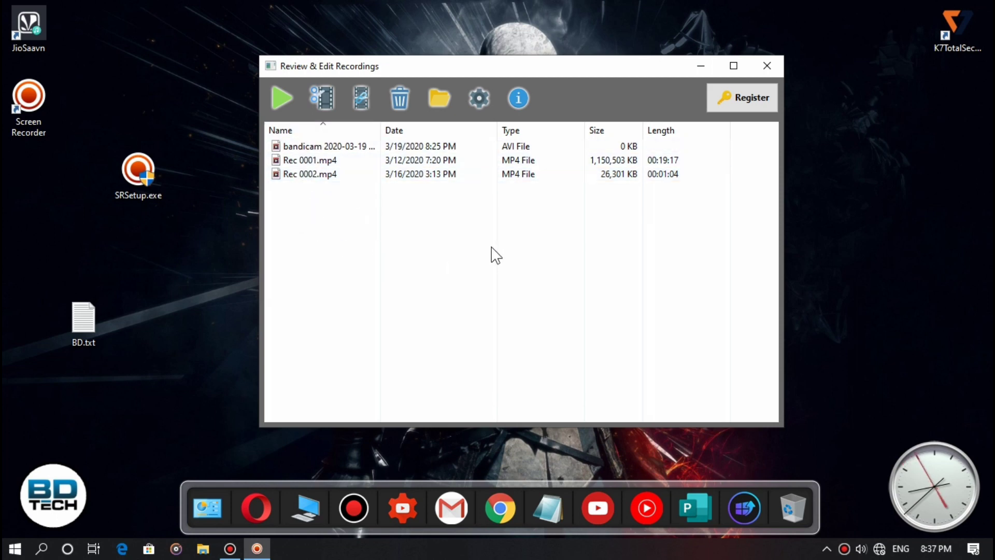
left_click(515, 165)
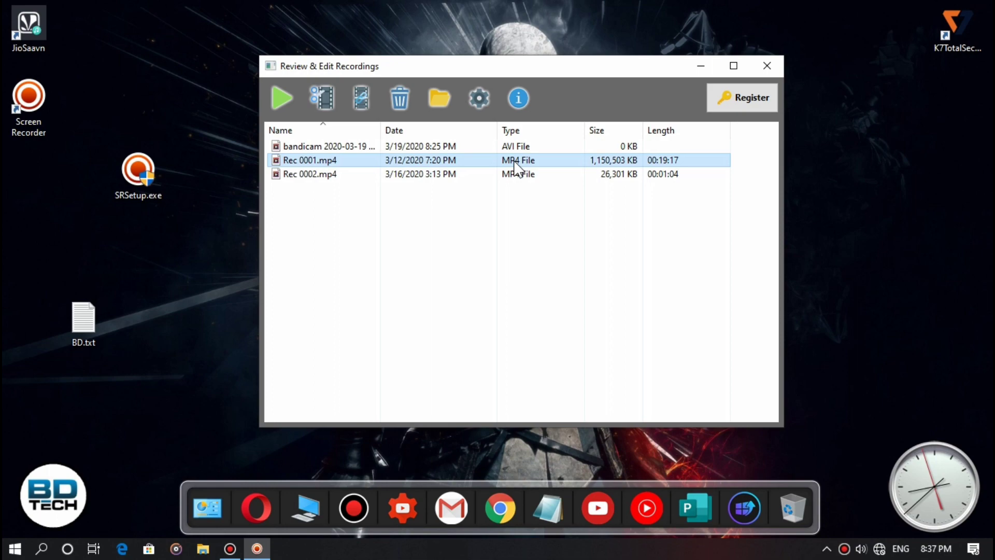
left_click(284, 103)
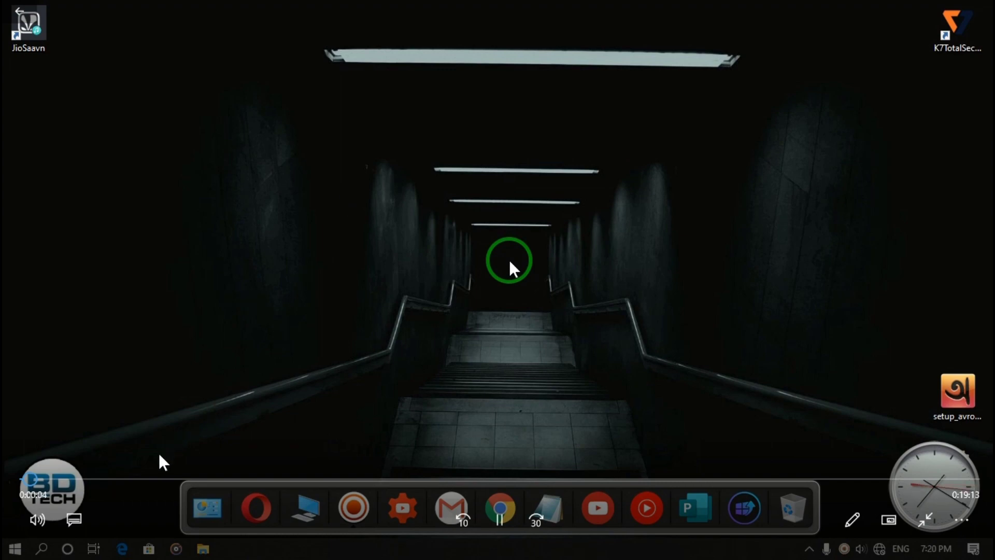
Skip through the playback of Rec 0001.mp4 to 2:02, back to 1:11 and near the start, and forward again.
left_click(127, 481)
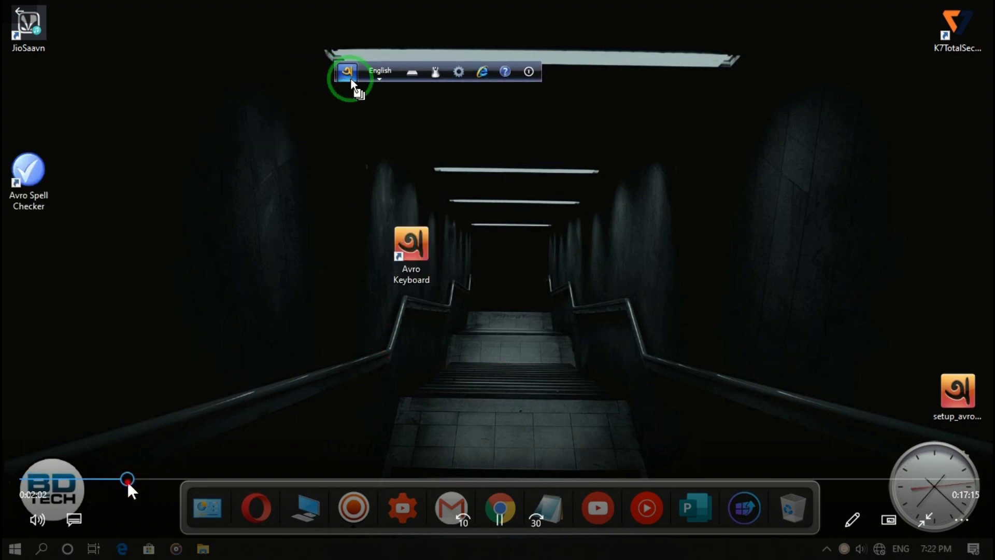
left_click_drag(126, 479, 107, 482)
left_click(85, 478)
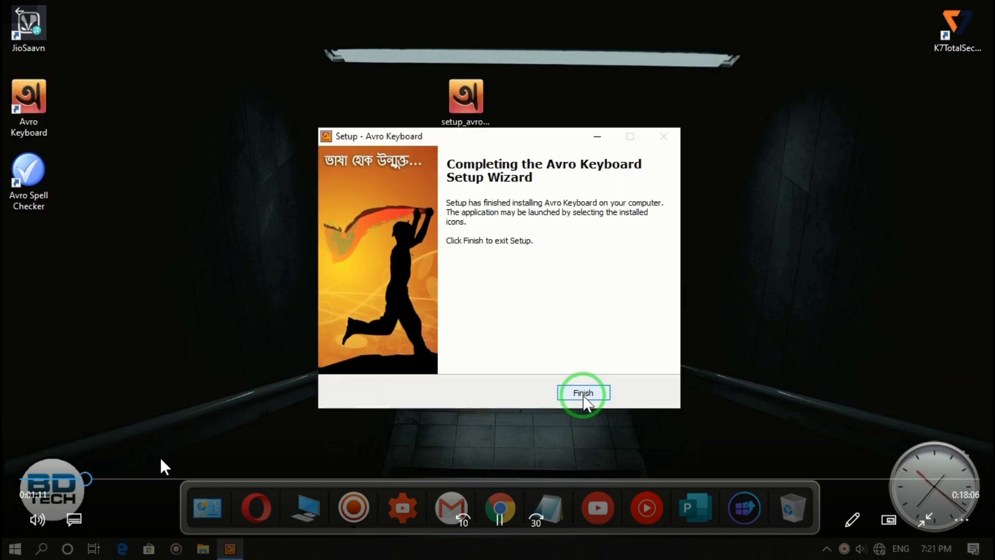
left_click(86, 478)
left_click(68, 481)
left_click_drag(69, 481, 45, 491)
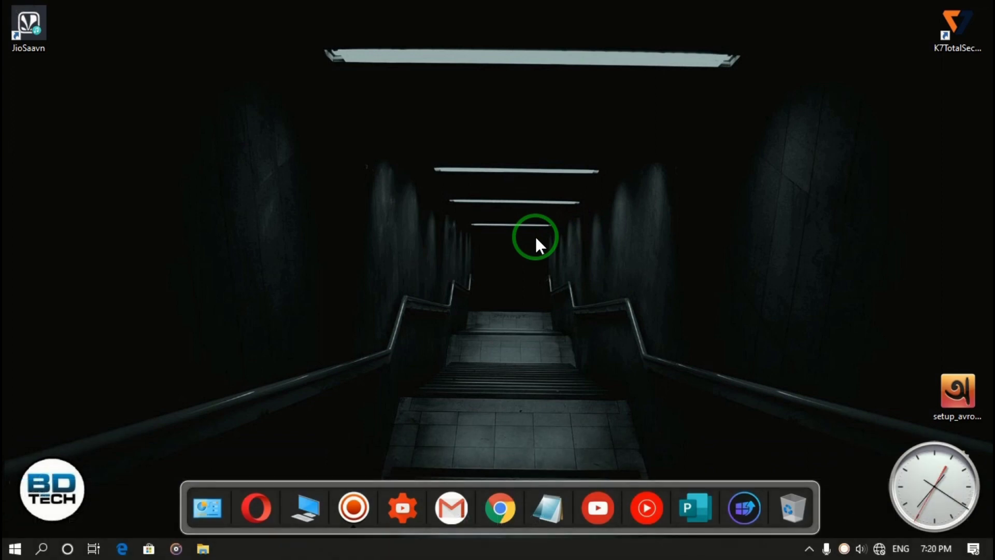
mouse_move(290, 371)
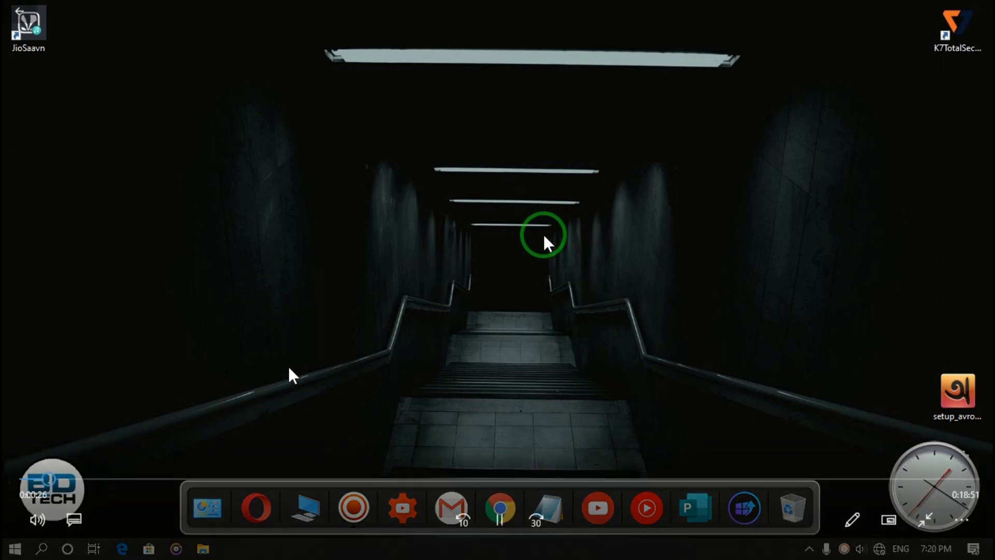
left_click(77, 479)
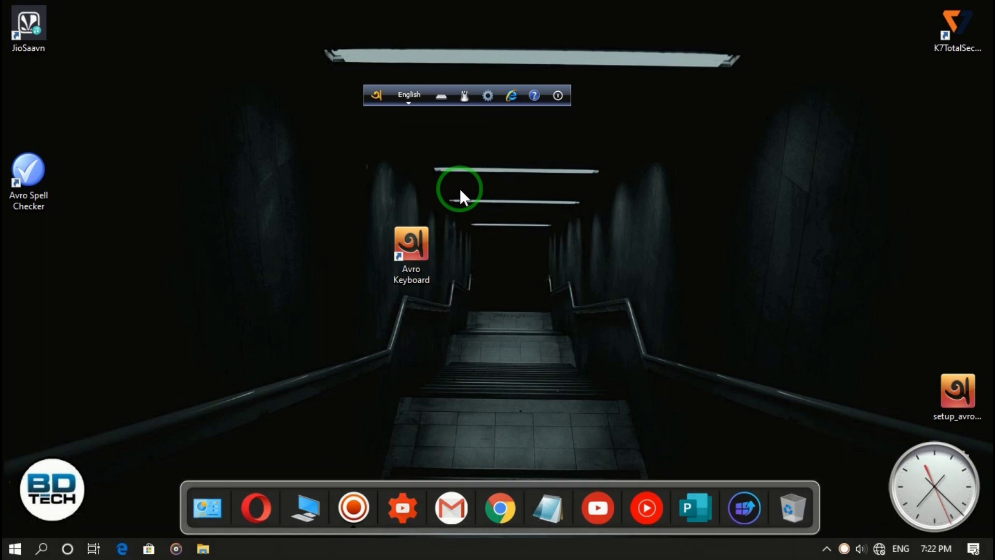
left_click(493, 102)
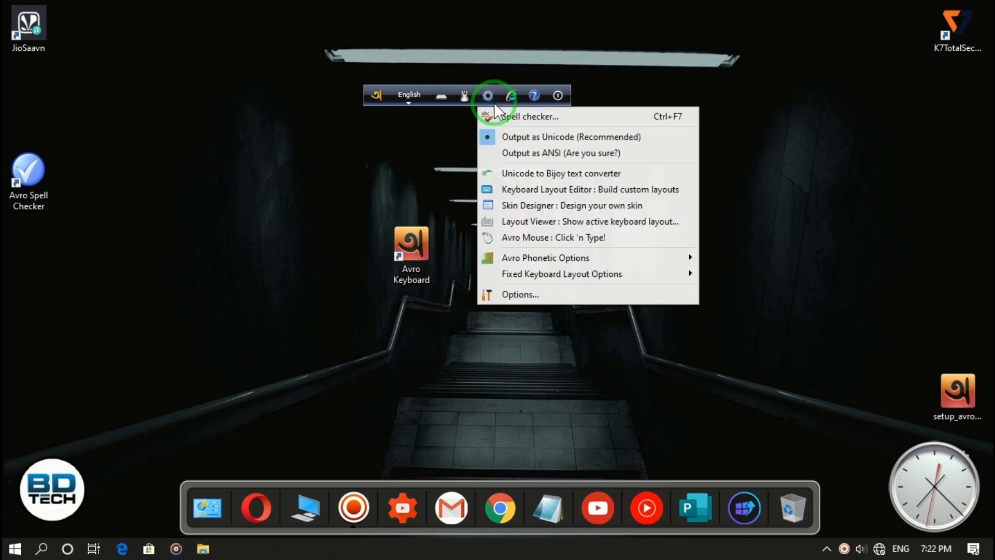
left_click(493, 295)
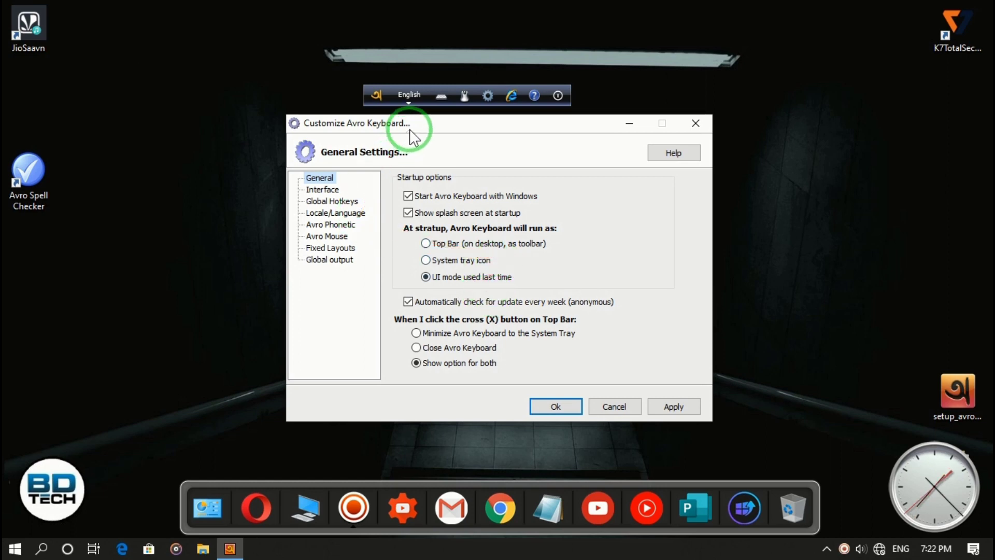
left_click_drag(409, 129, 437, 79)
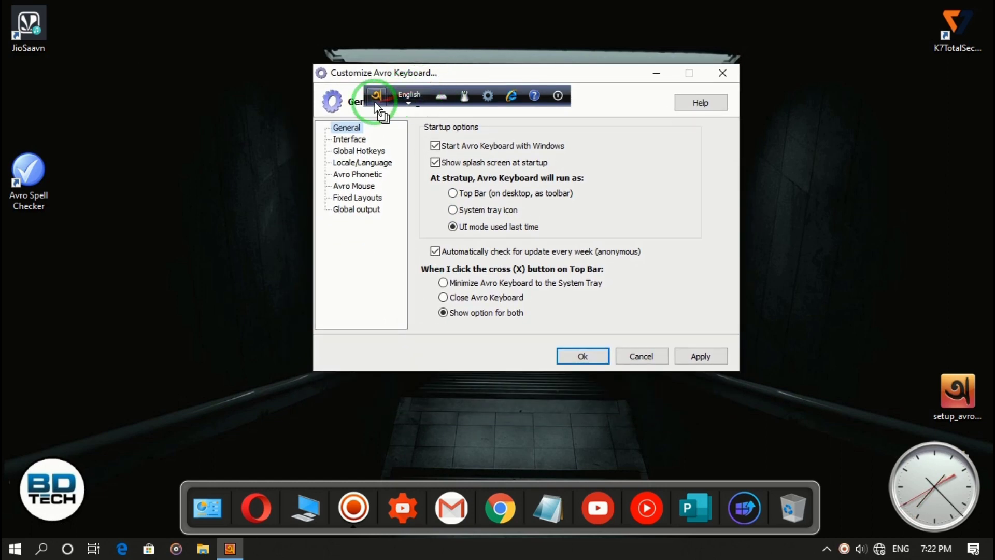
left_click_drag(375, 102, 580, 12)
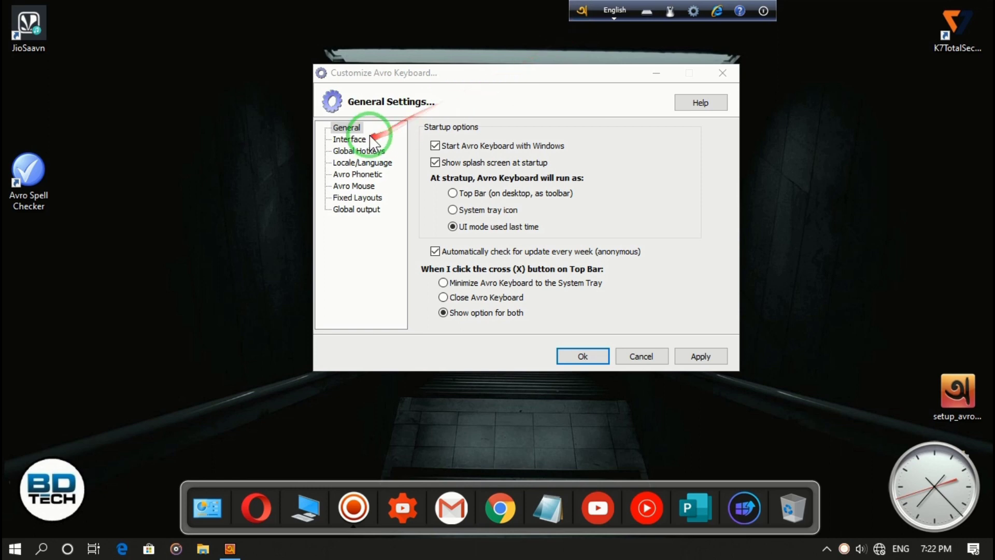
left_click(355, 129)
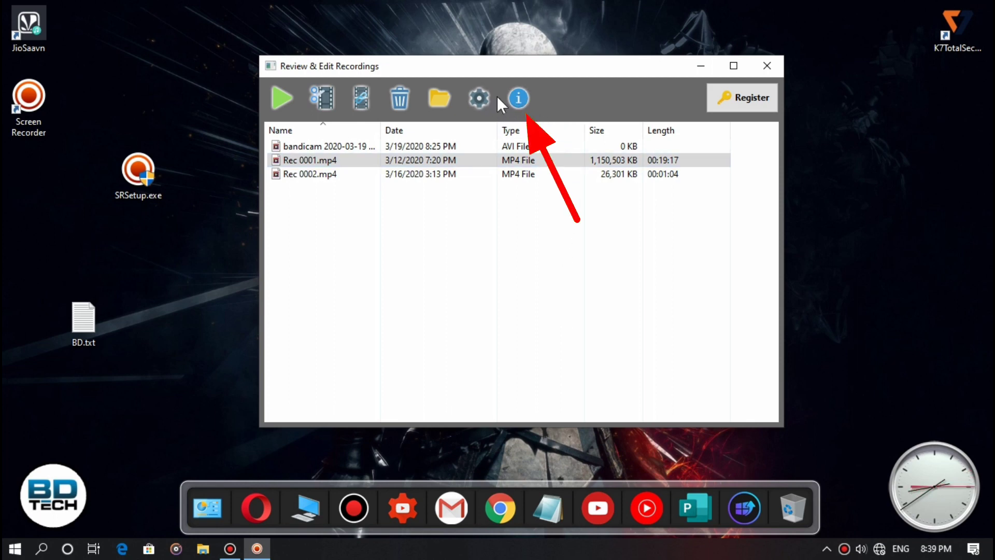
Open the recorder's About dialog with its license fields, and open BD.txt from the desktop.
left_click(519, 99)
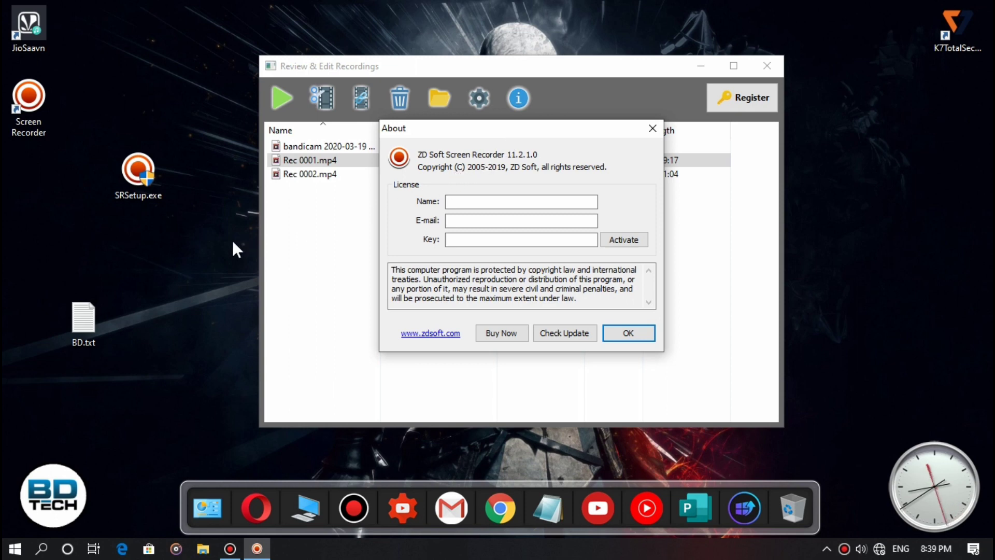
left_click_drag(23, 275, 130, 346)
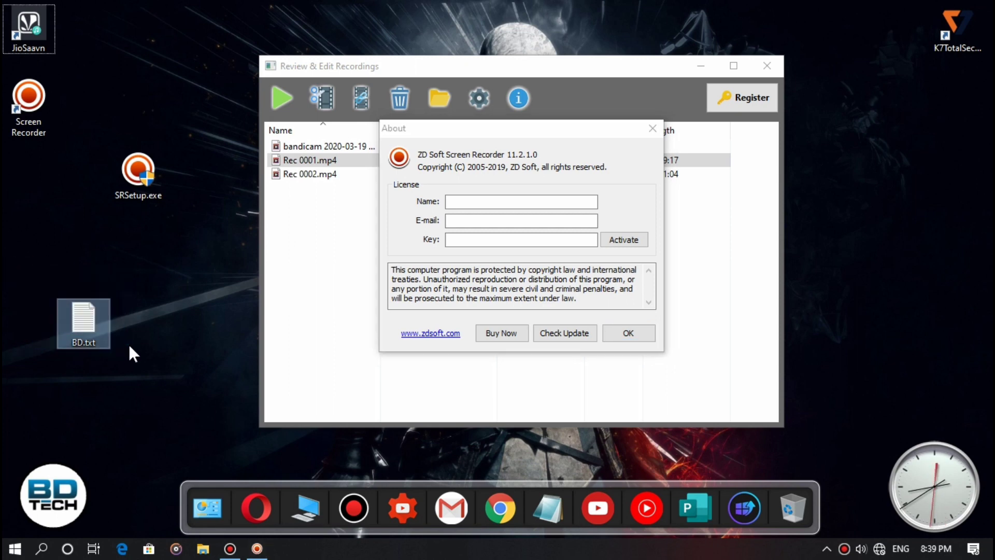
right_click(173, 236)
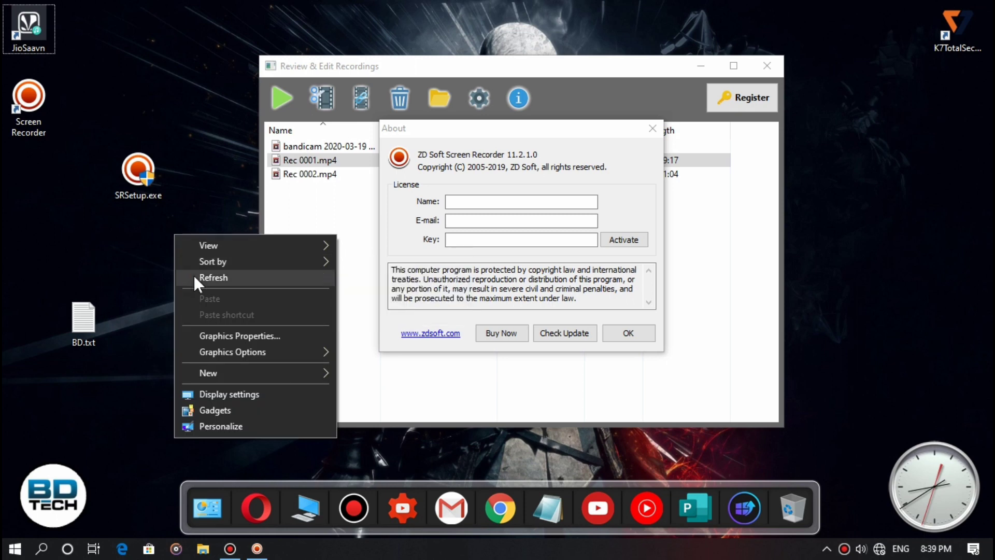
left_click(194, 277)
left_click(88, 321)
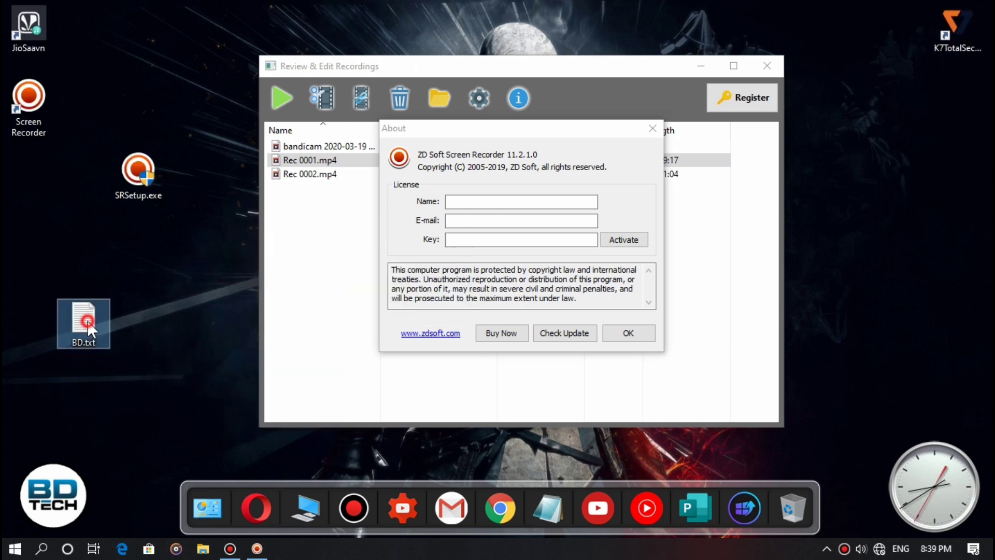
double_click(88, 322)
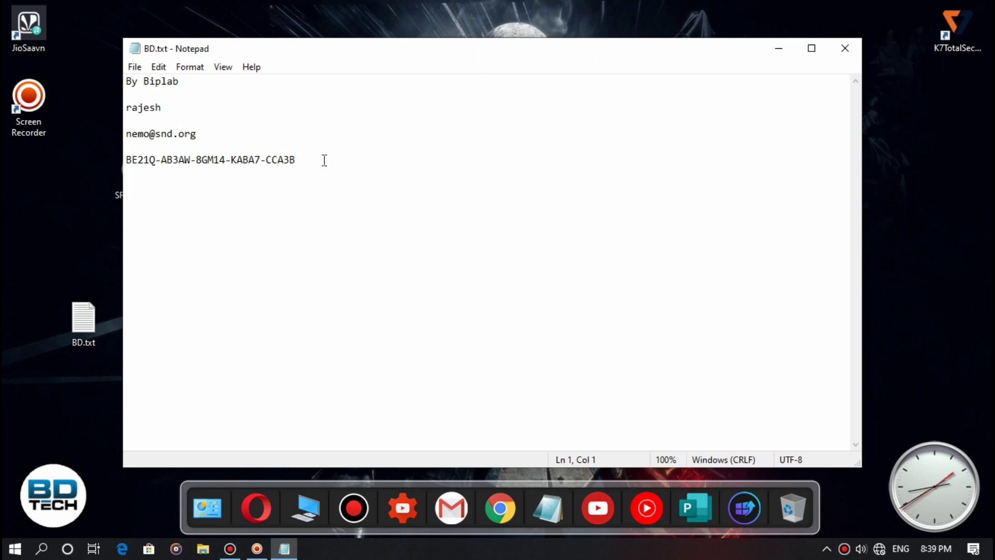
Copy the license key from BD.txt and paste it into the Key field of the About dialog.
left_click_drag(324, 160, 128, 158)
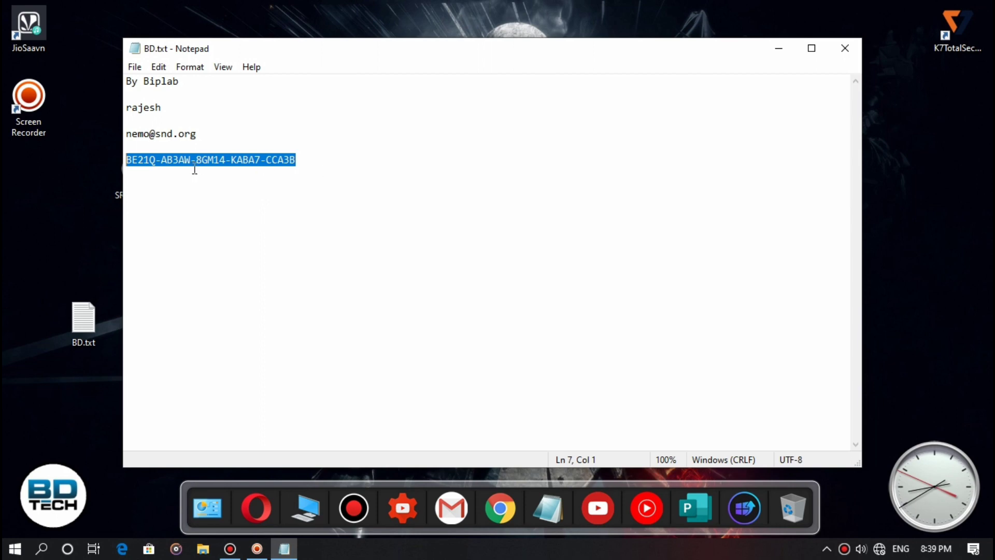
left_click(778, 48)
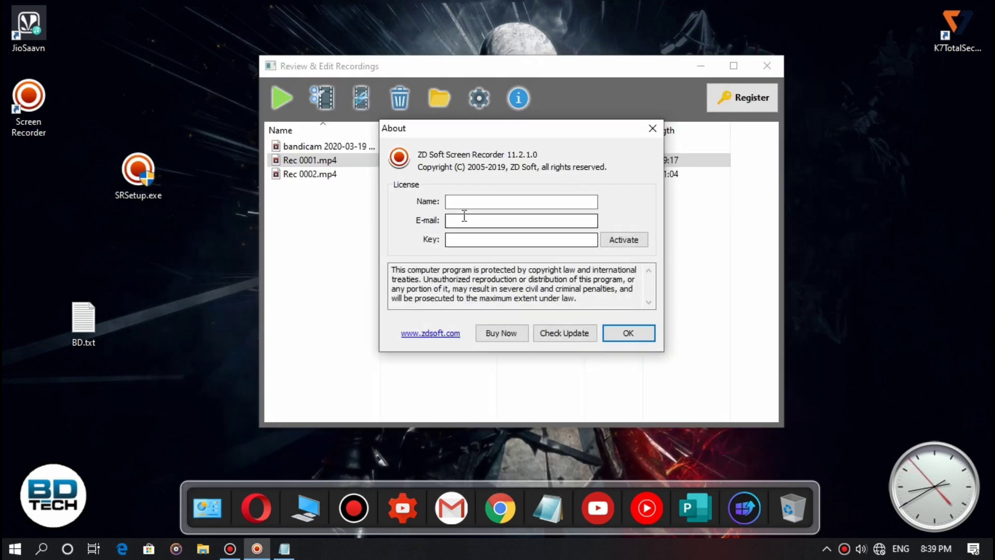
left_click(463, 239)
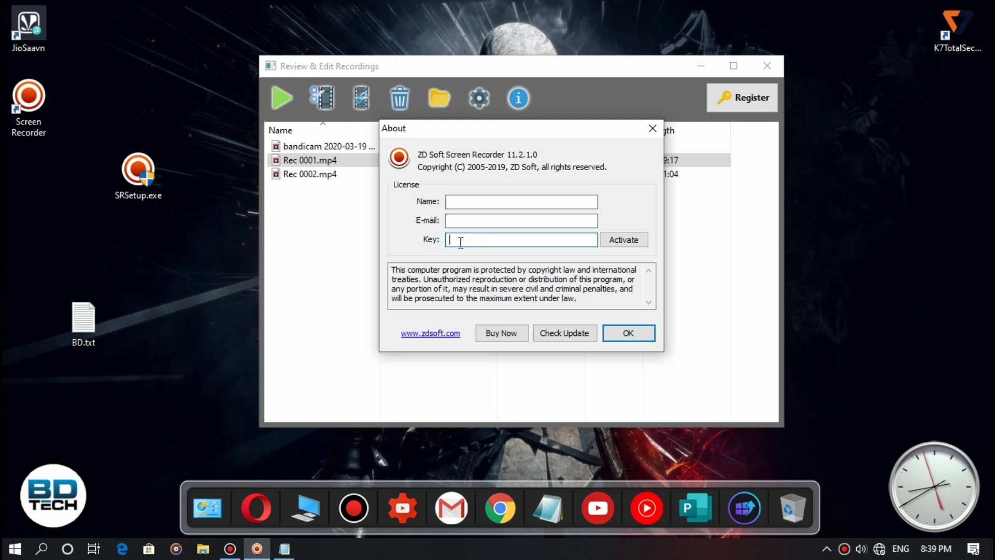
key("ctrl+v")
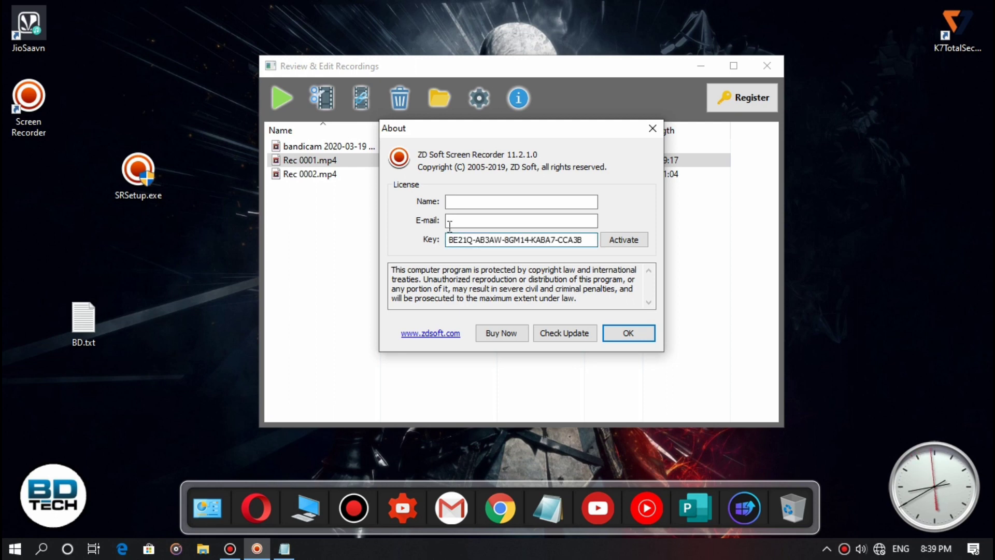
Copy the e-mail address from BD.txt and paste it into the E-mail field of the About dialog.
left_click(293, 552)
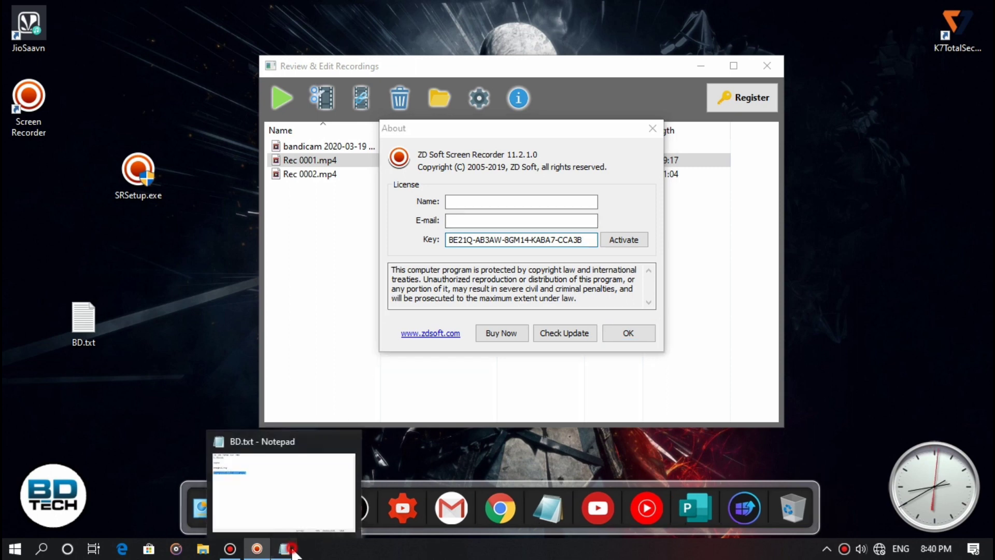
left_click(222, 133)
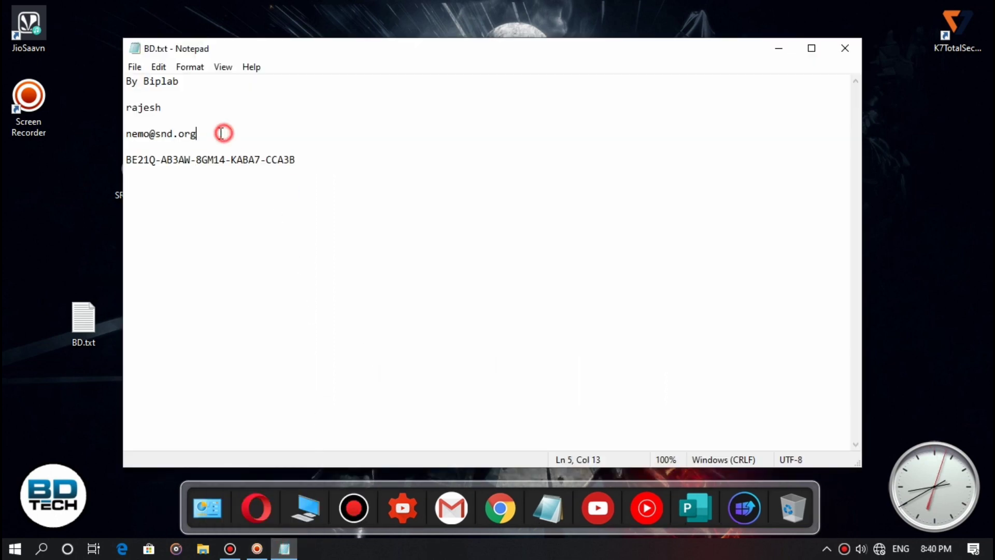
left_click_drag(222, 134, 133, 135)
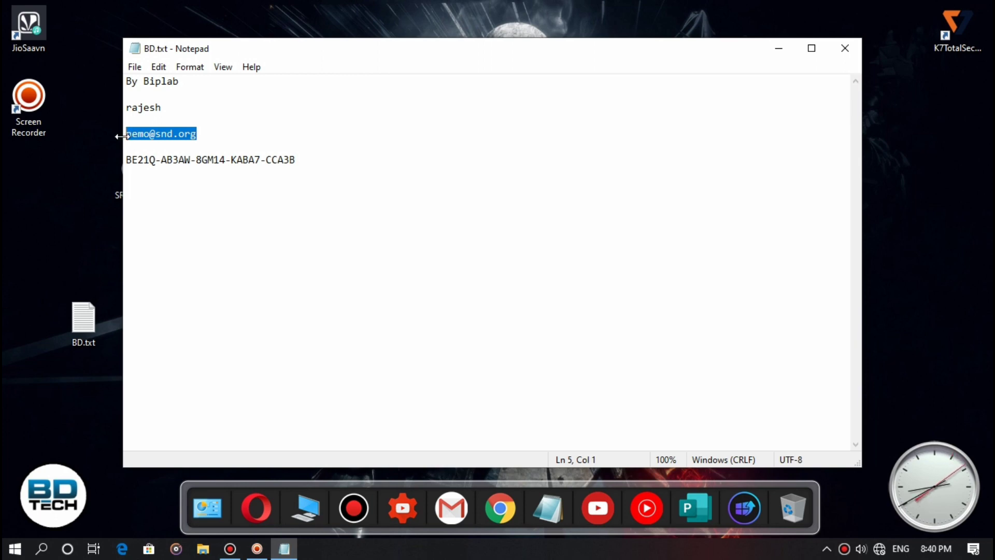
left_click(779, 49)
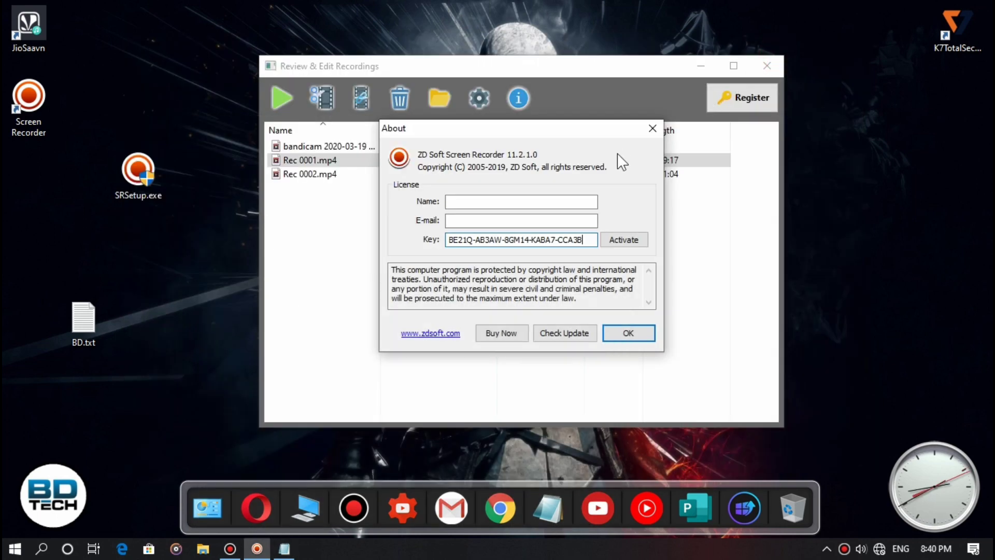
left_click(450, 223)
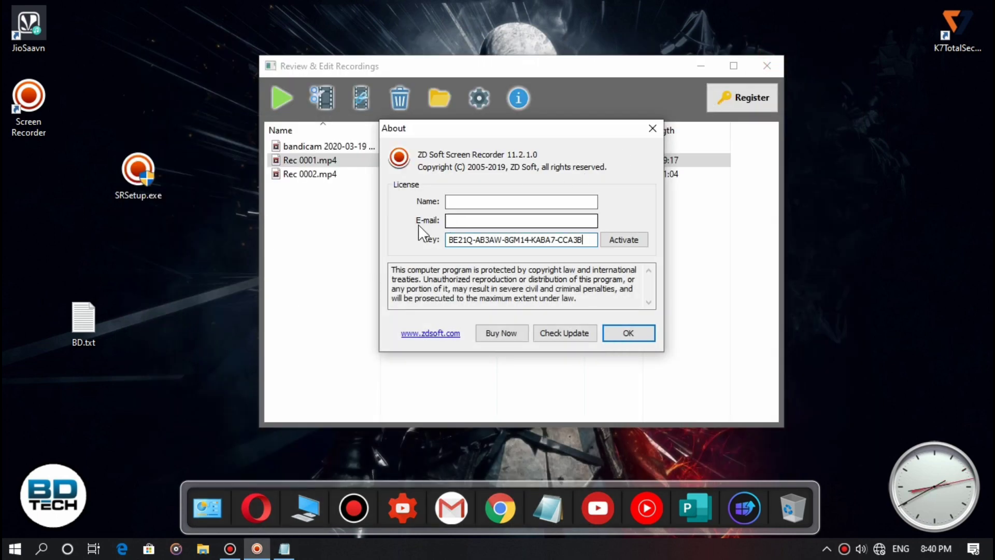
left_click(473, 222)
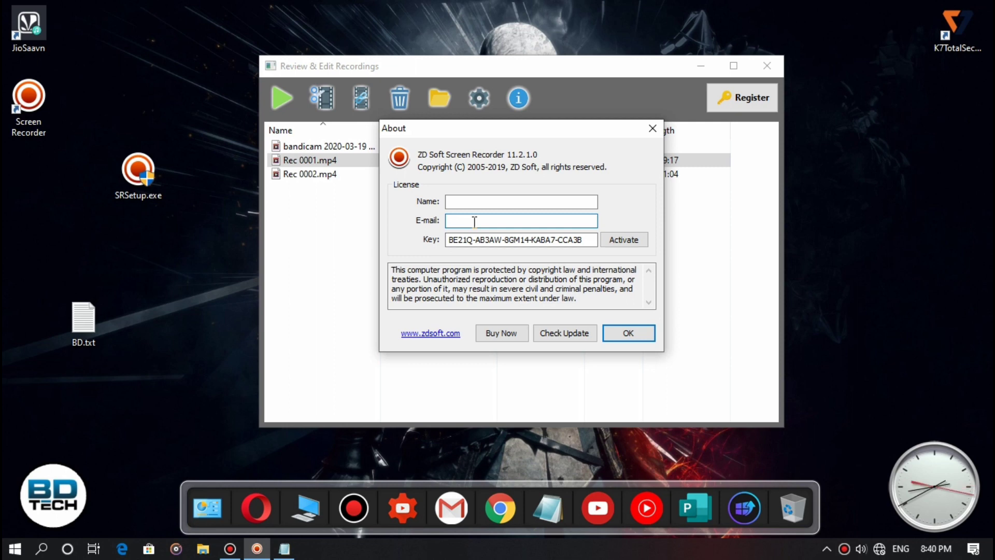
key("ctrl+v")
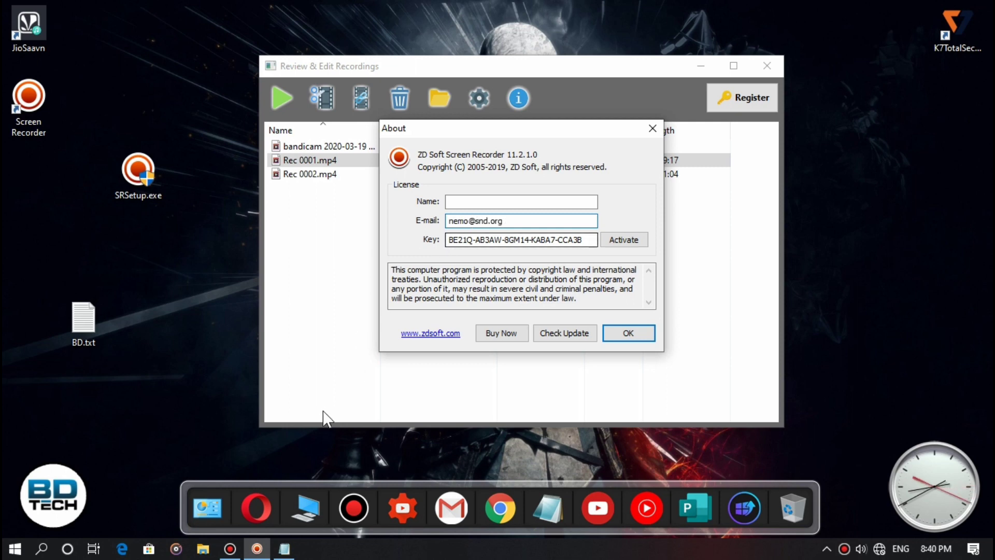
Copy the licensee's name from BD.txt and paste it into the Name field of the About dialog.
left_click(283, 522)
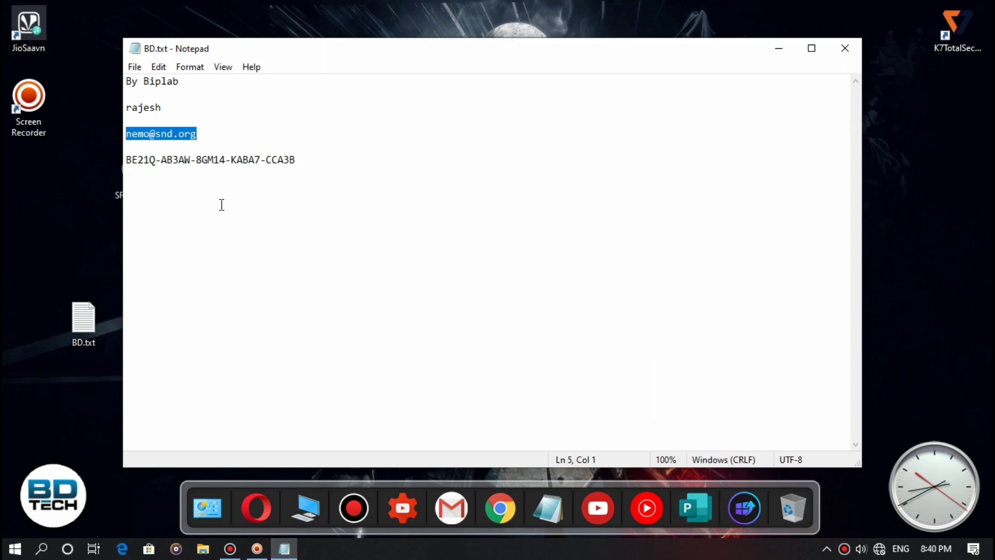
left_click(178, 106)
left_click_drag(168, 107, 125, 110)
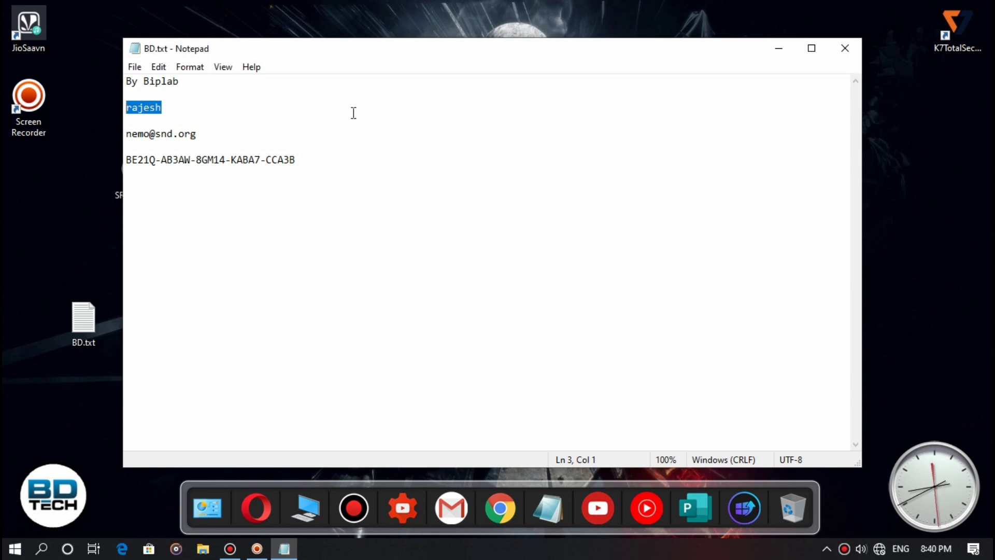
left_click(779, 49)
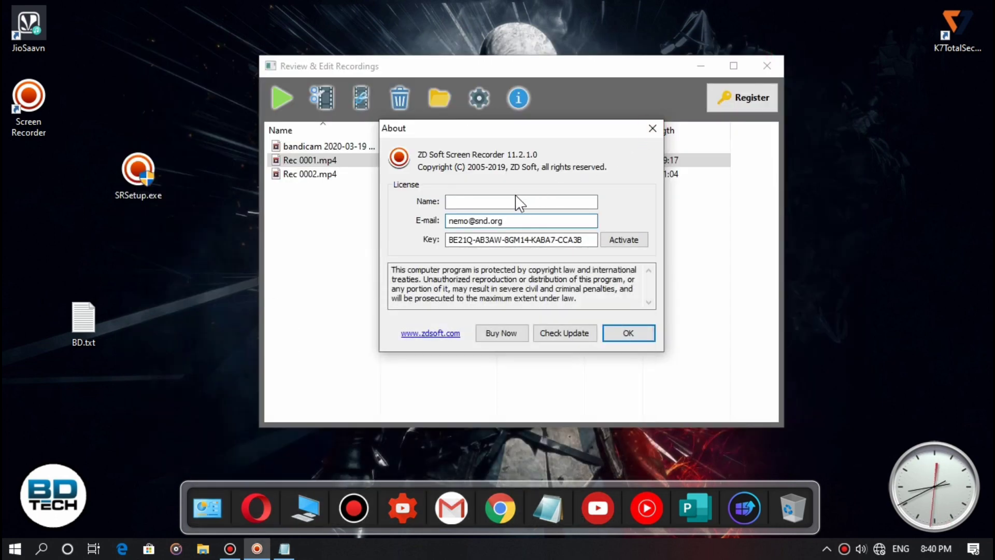
left_click(500, 200)
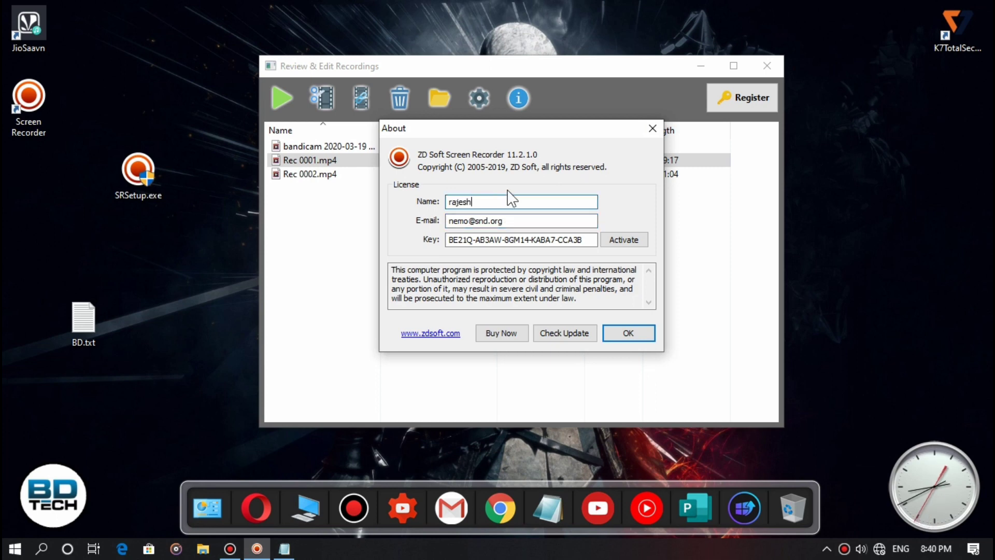
Check the Wi-Fi network status, activate the license with the entered details, and close the About dialog.
left_click(877, 546)
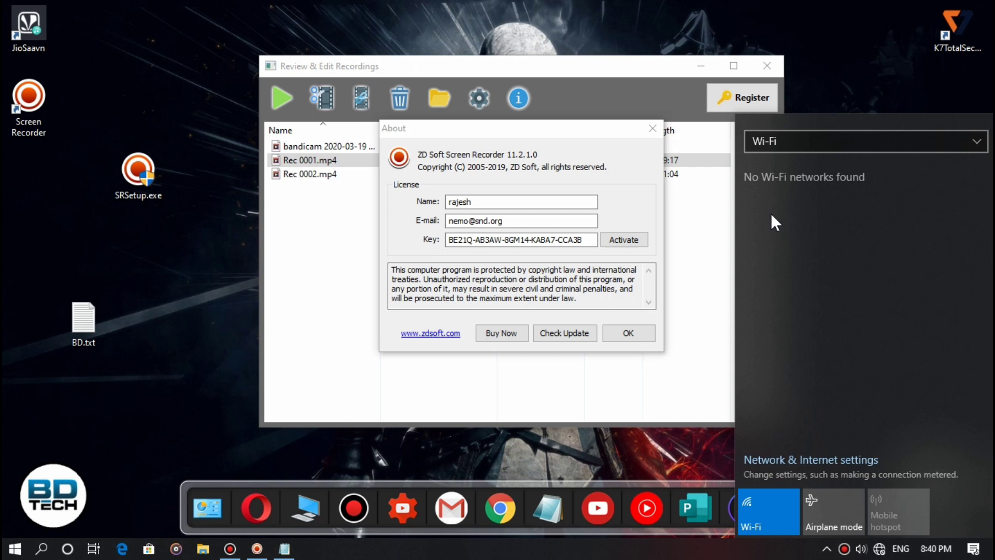
left_click(646, 215)
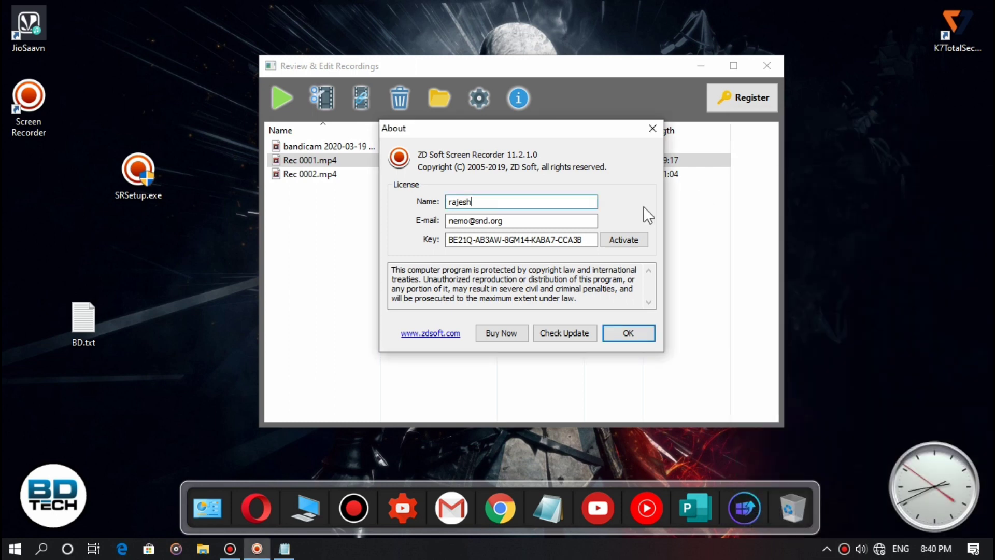
left_click(622, 240)
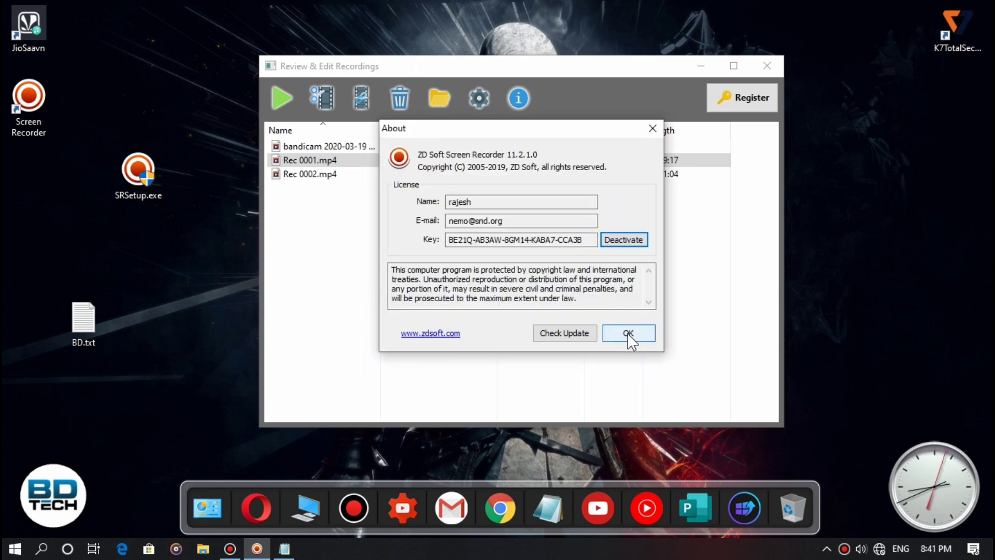
left_click(637, 336)
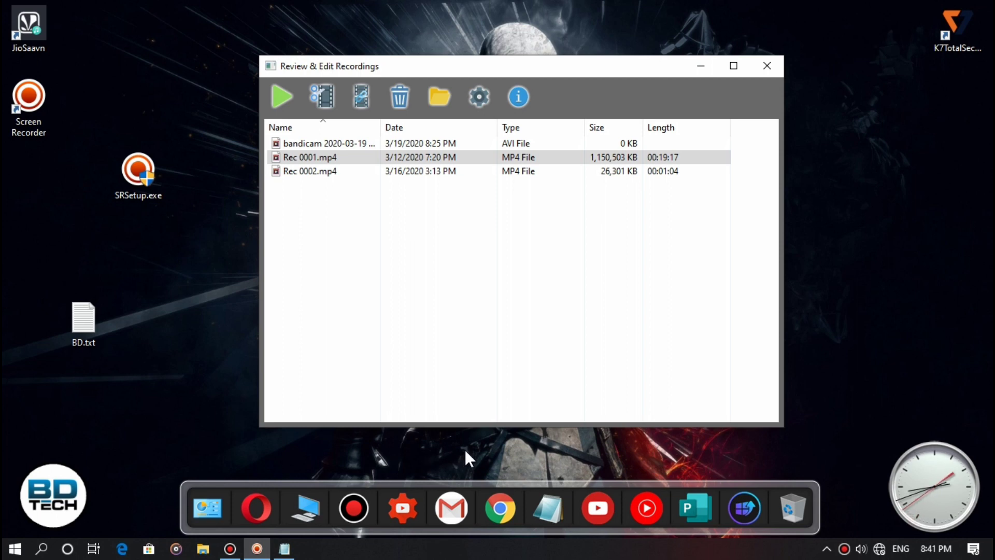
Close the Review & Edit Recordings window and look over the recorder's hotkey assignments.
left_click(768, 68)
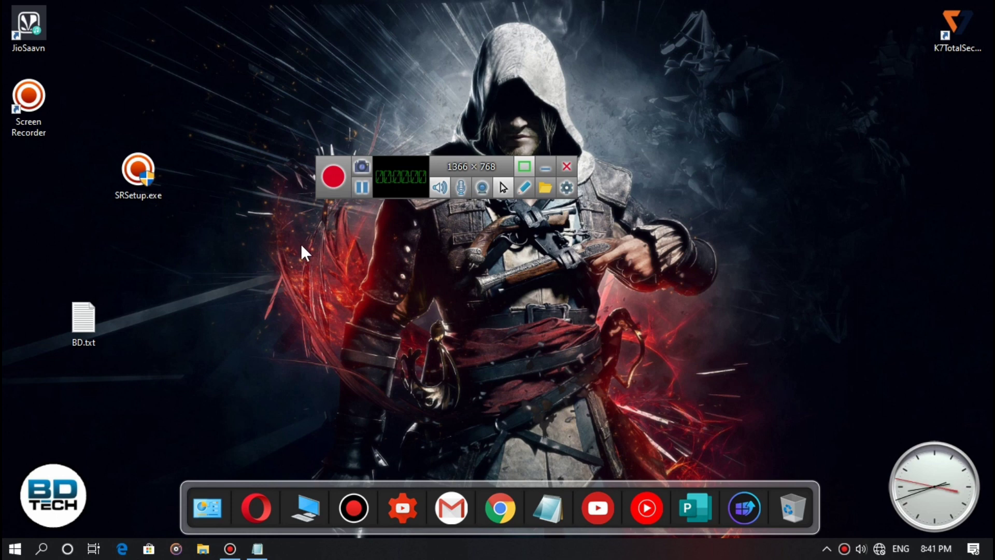
left_click(566, 188)
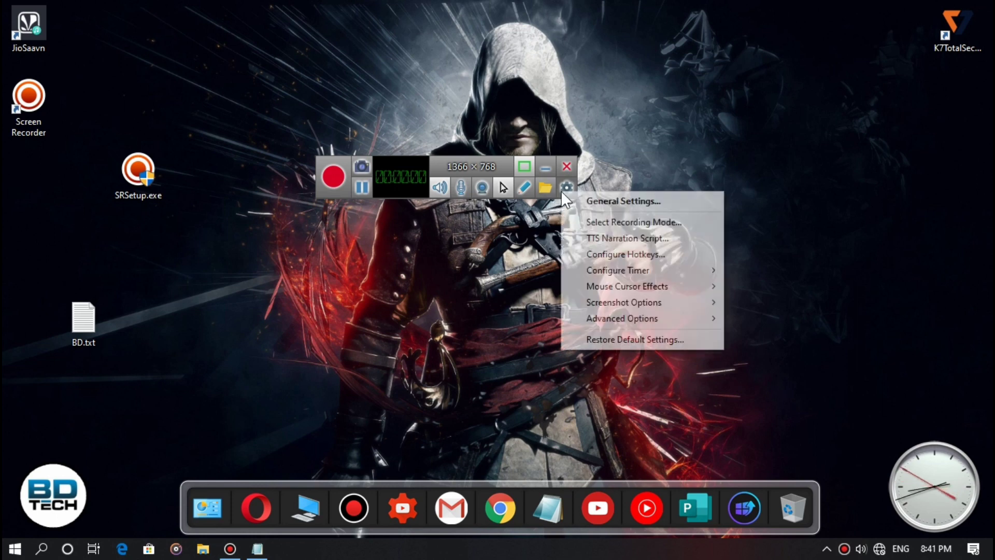
left_click(583, 257)
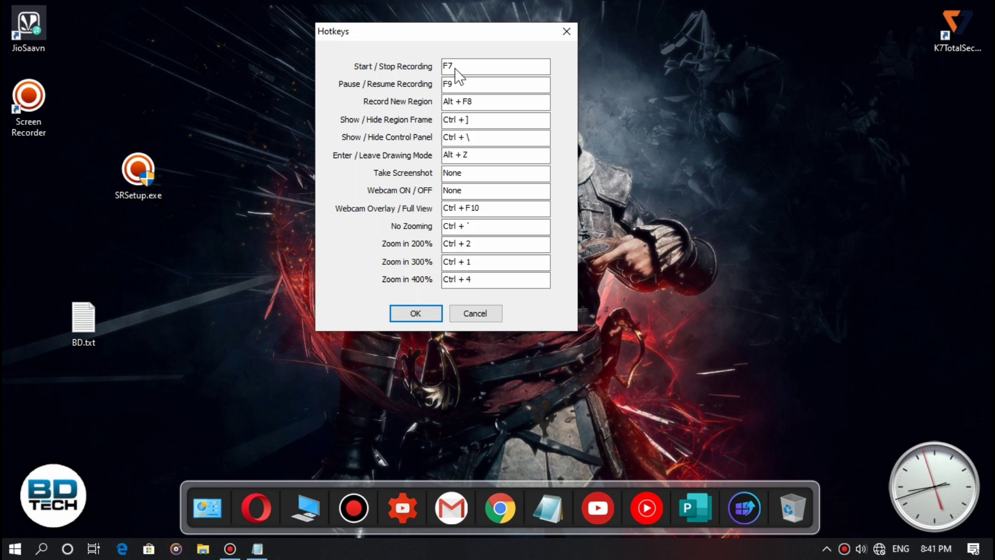
left_click(417, 317)
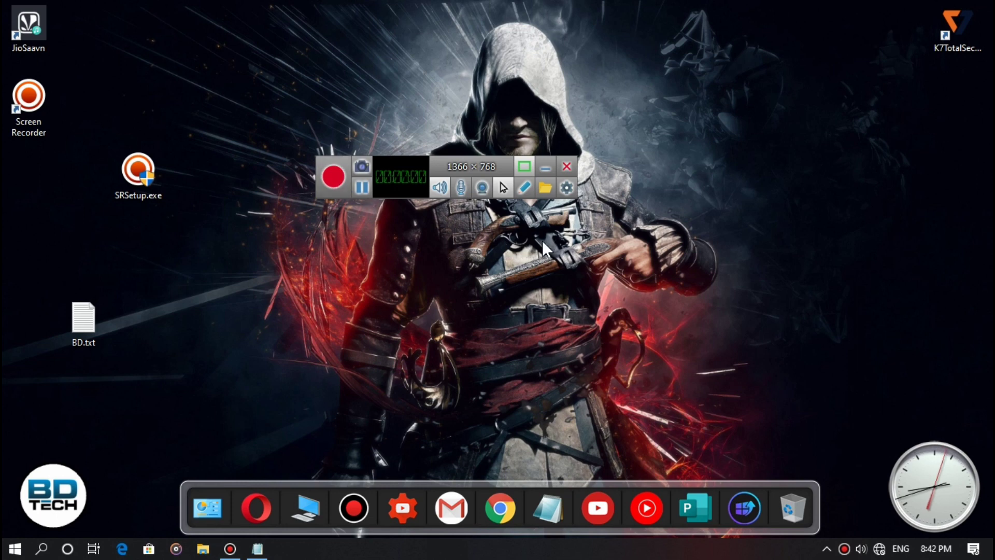
Minimize the recorder's control panel to the system tray and restore it from the hidden tray icons.
left_click(546, 171)
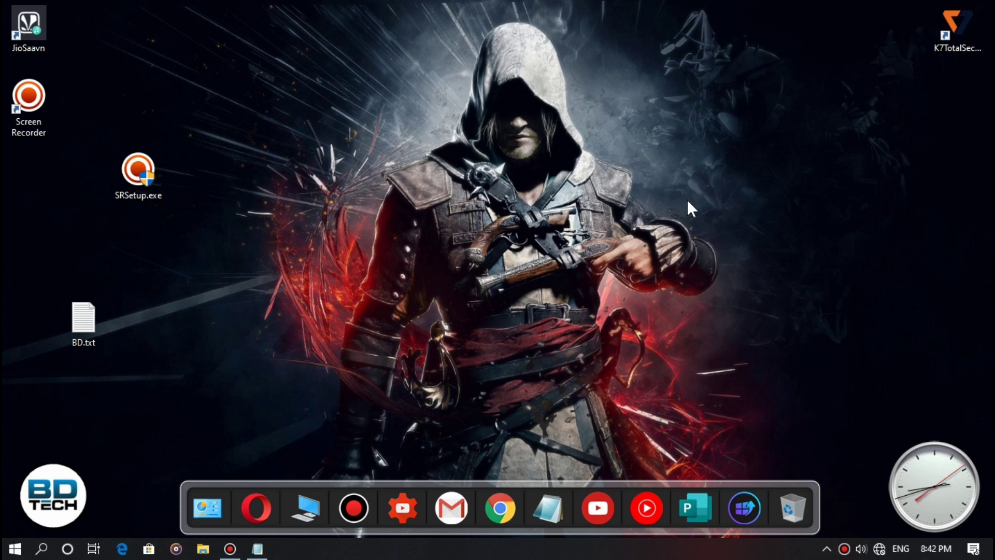
left_click(827, 548)
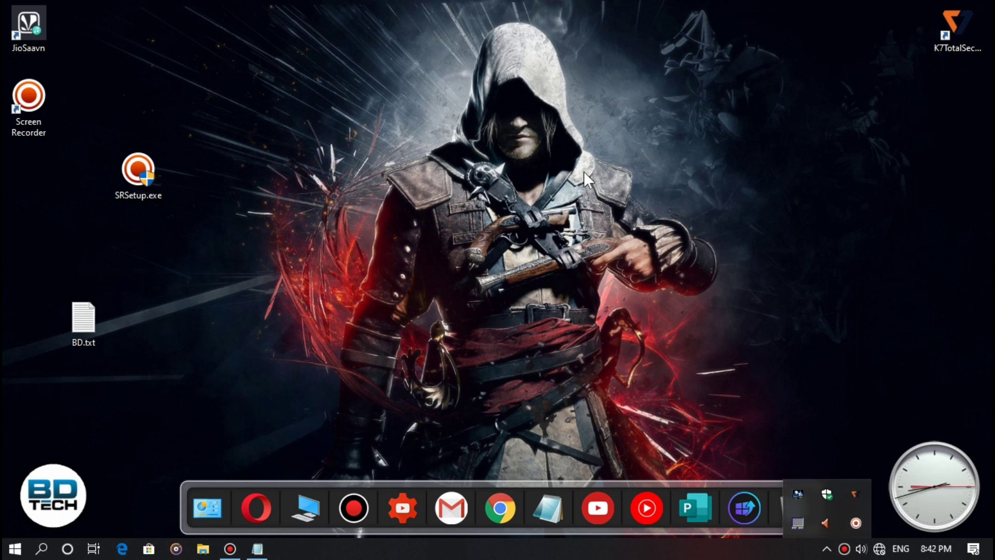
left_click(554, 123)
right_click(554, 124)
left_click(568, 177)
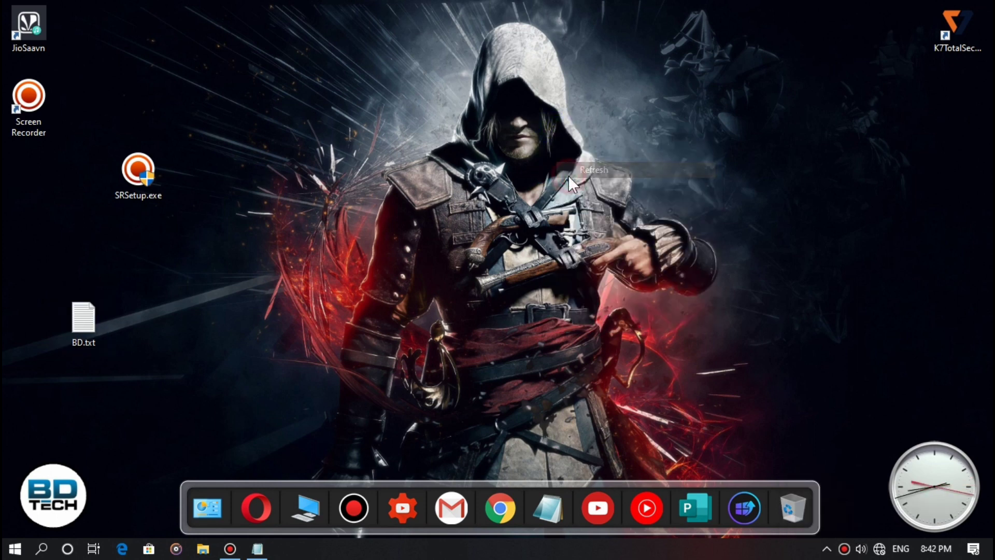
left_click(828, 550)
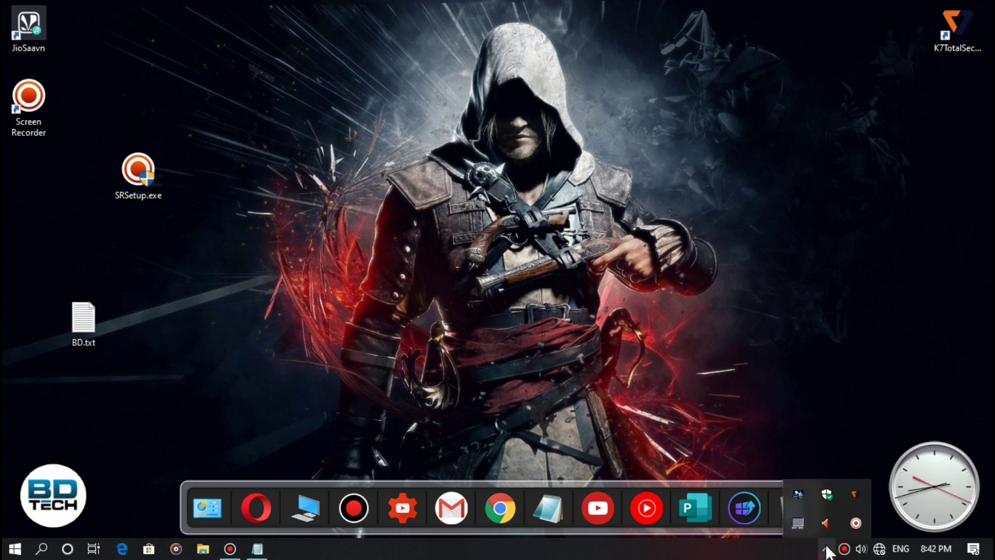
left_click(538, 89)
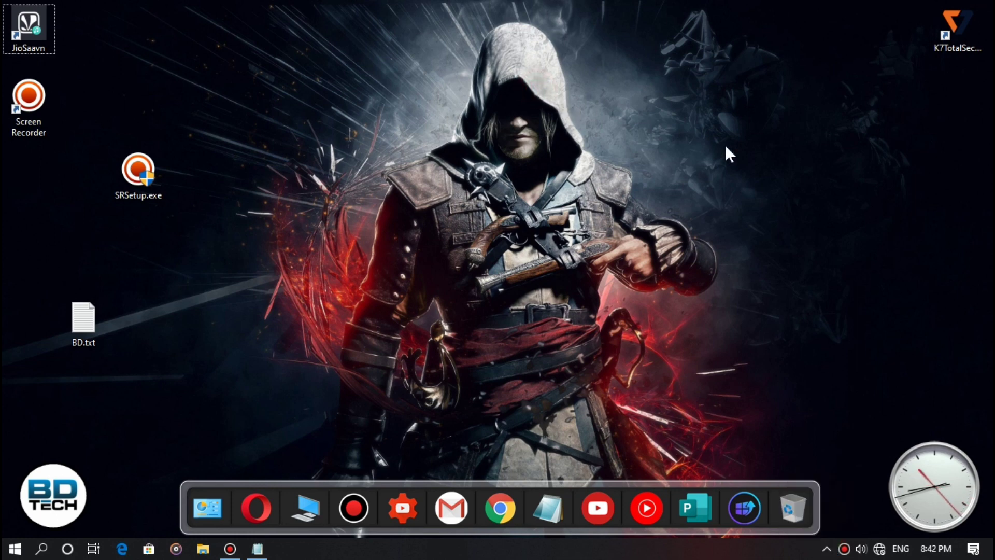
left_click(828, 549)
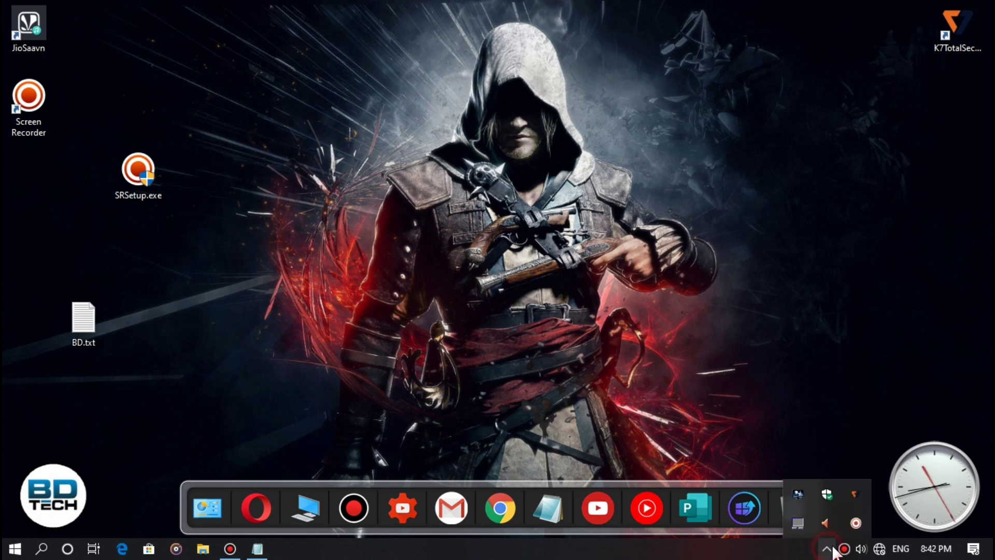
left_click(856, 523)
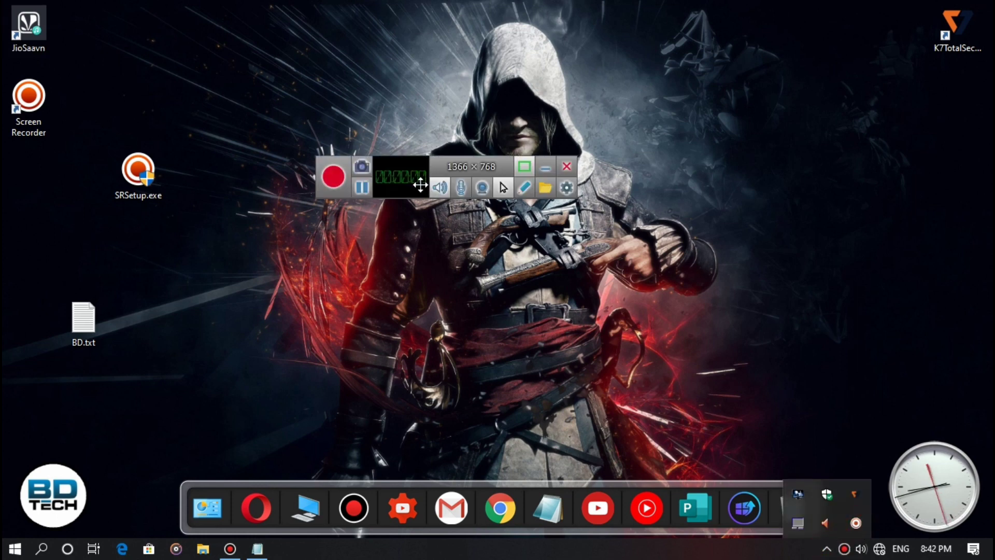
Move the control panel slightly up and to the left, and close the recorder.
left_click_drag(420, 185, 397, 176)
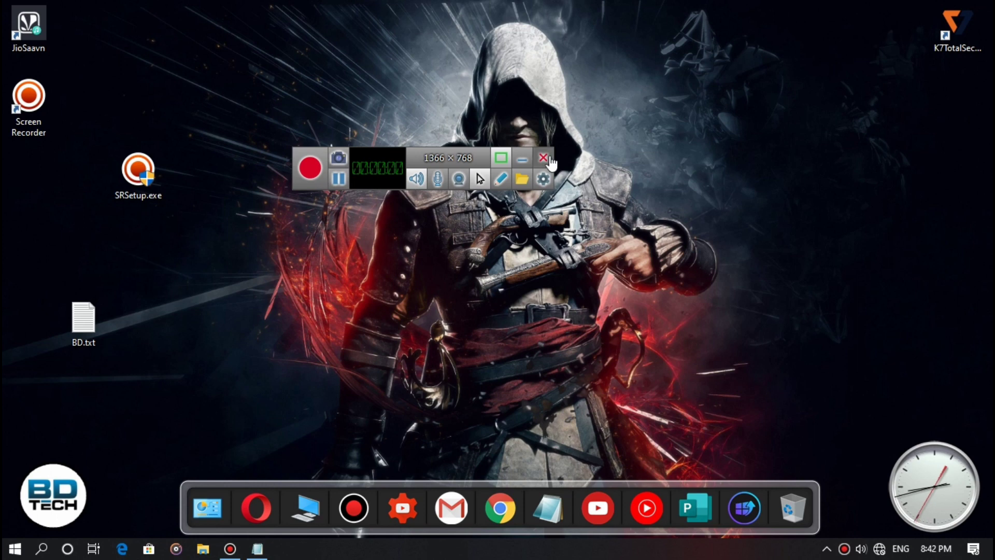
left_click(549, 158)
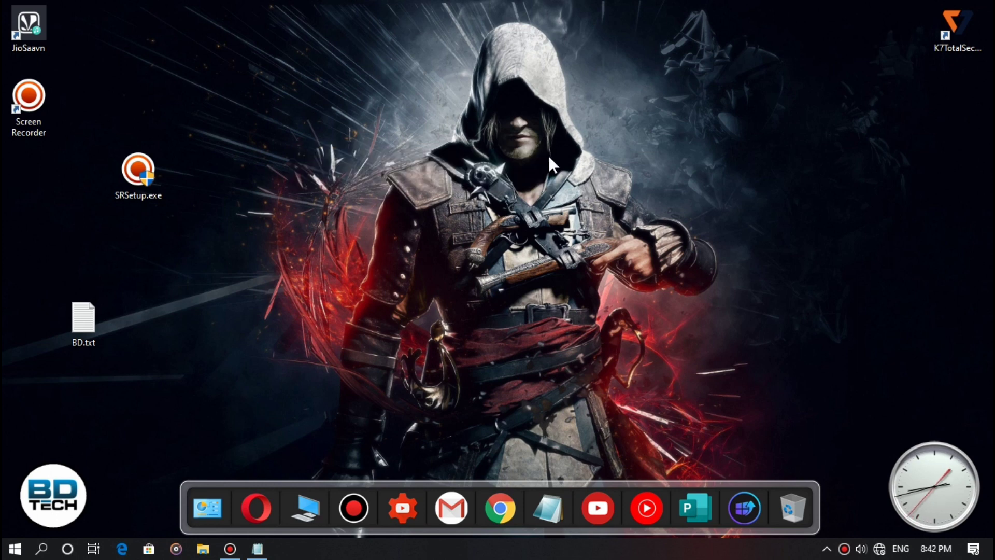